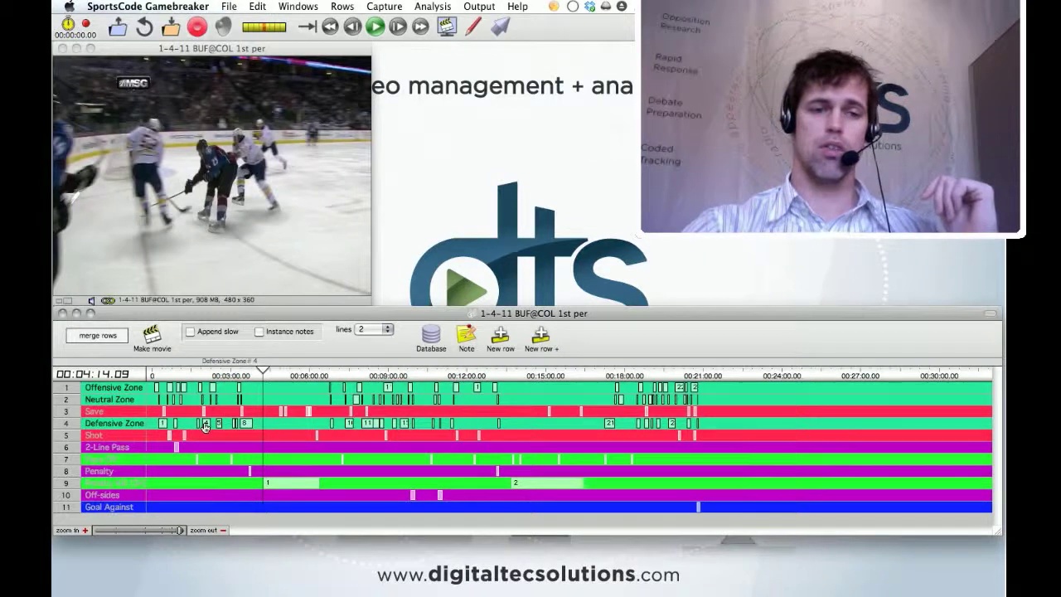
# Open instance 4 of the Defensive Zone row in its own movie window and try its movie export dialog
pyautogui.click(206, 426)
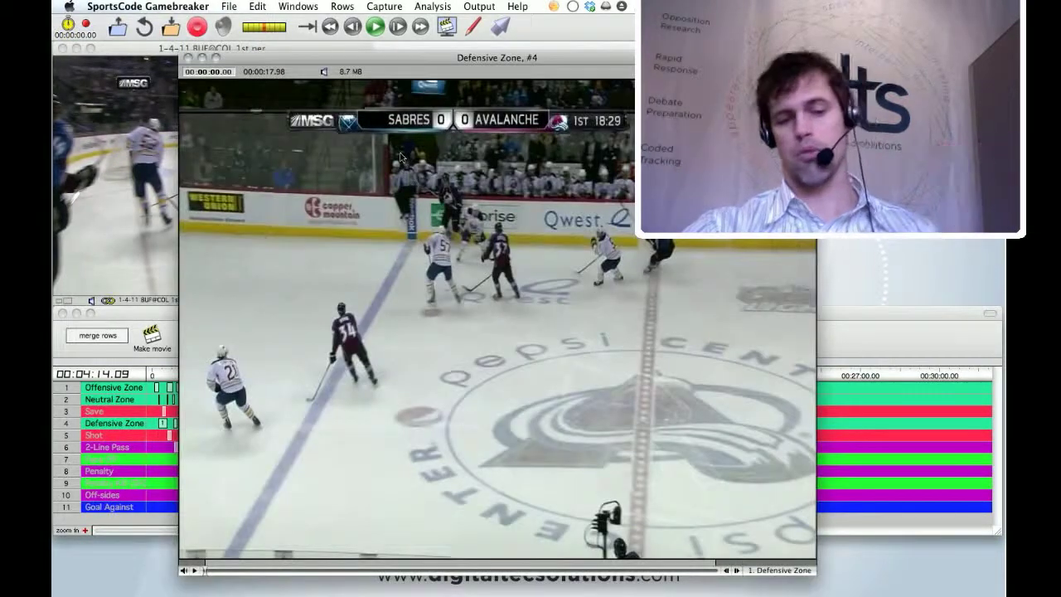
pyautogui.press('super+e')
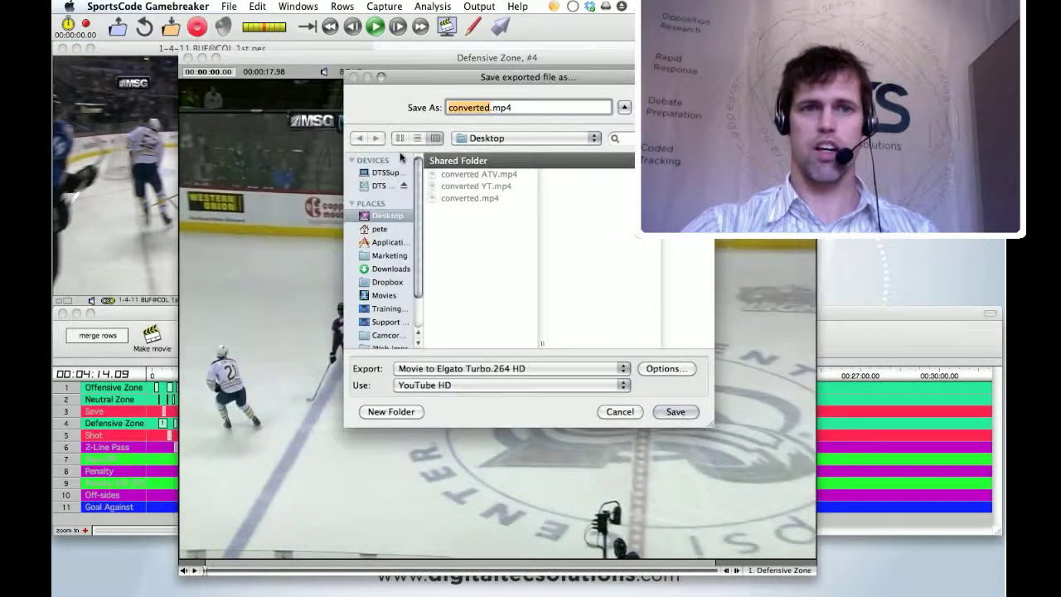
pyautogui.click(229, 7)
pyautogui.click(228, 7)
pyautogui.click(619, 411)
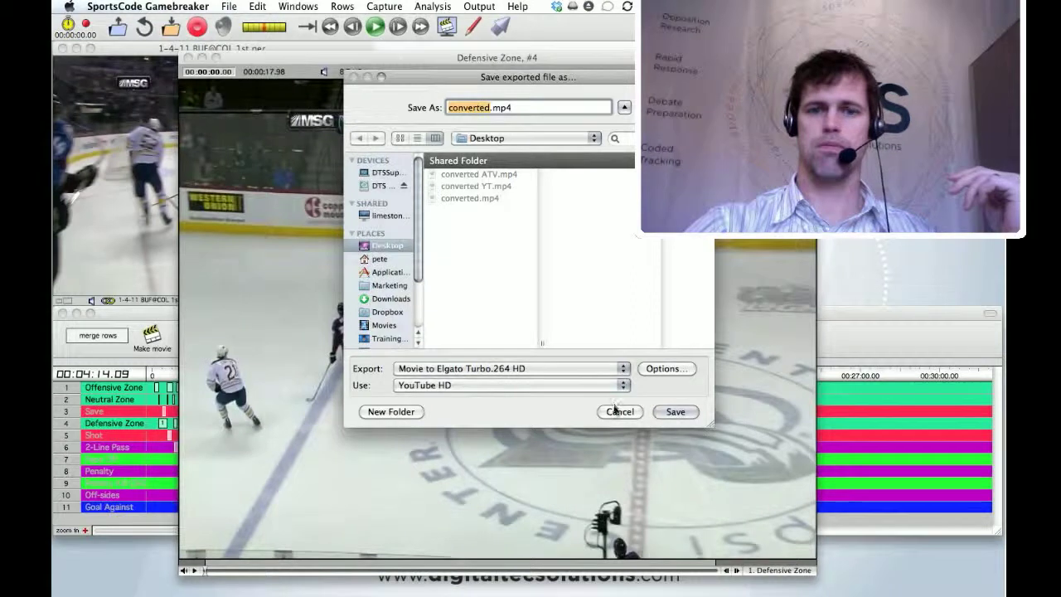
# Examine the export formats and the Elgato Turbo.264 HD presets offered when converting the Defensive Zone clip, without exporting
pyautogui.click(227, 6)
pyautogui.moveTo(244, 49)
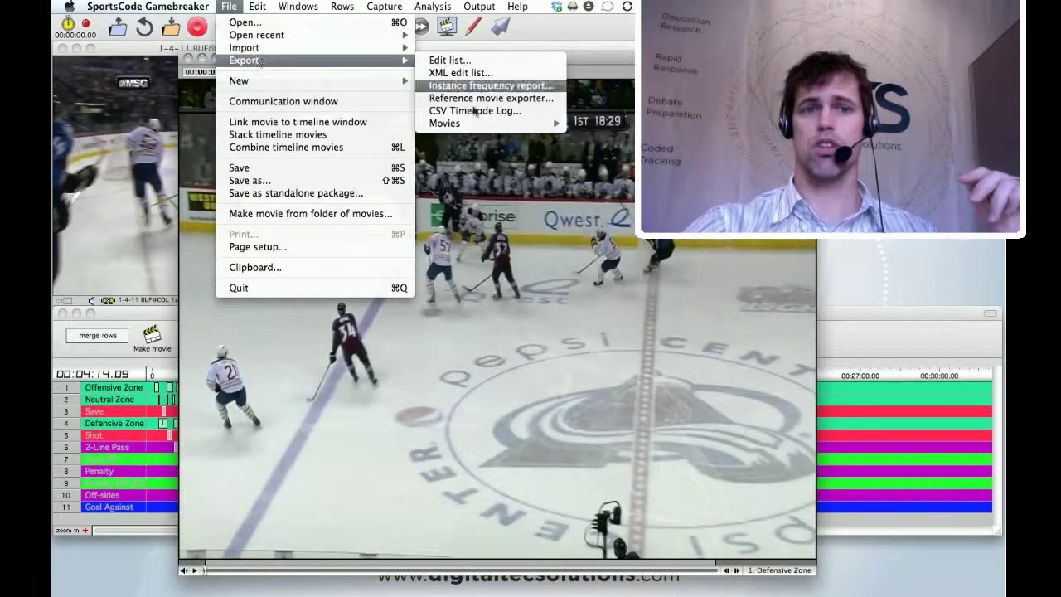
pyautogui.moveTo(479, 122)
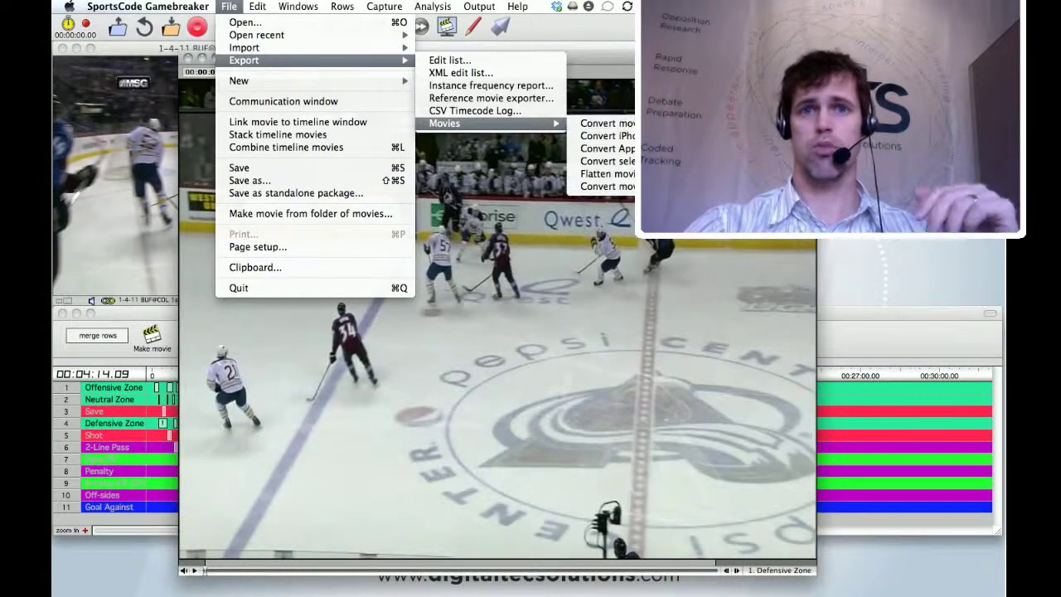
pyautogui.click(593, 67)
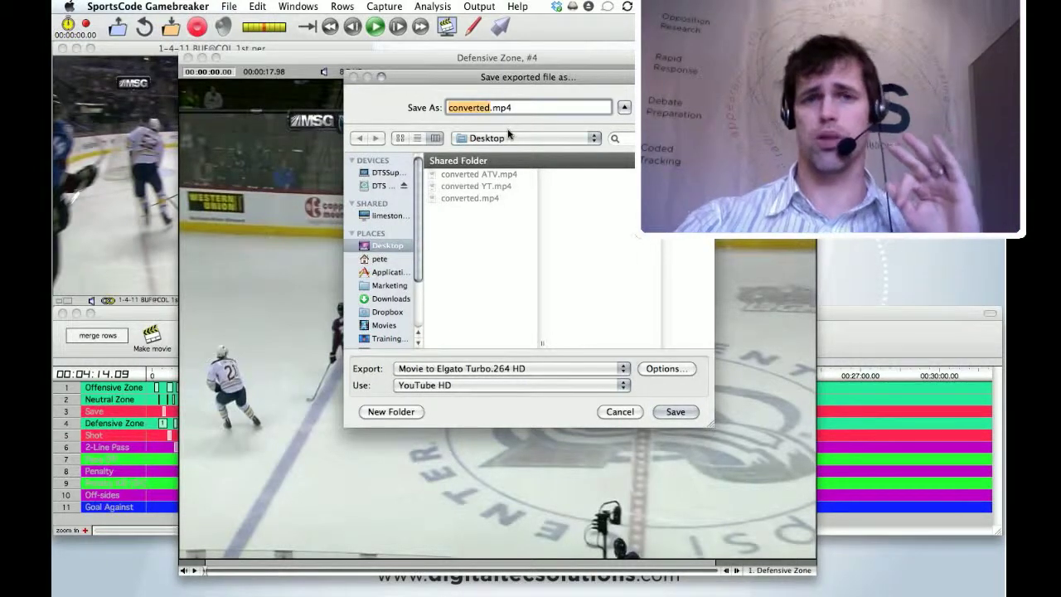
pyautogui.click(530, 370)
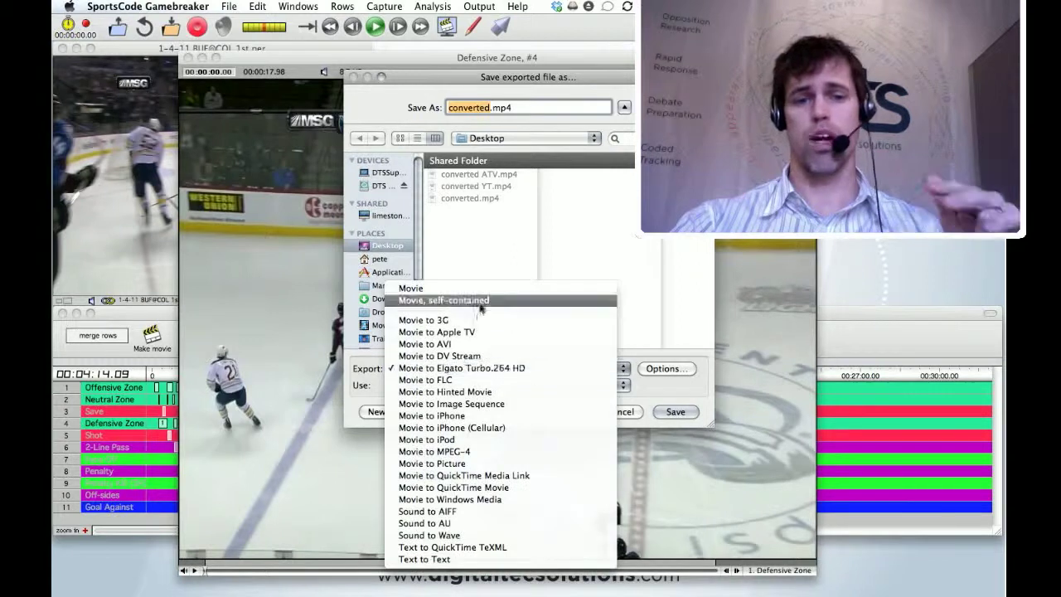
pyautogui.click(487, 371)
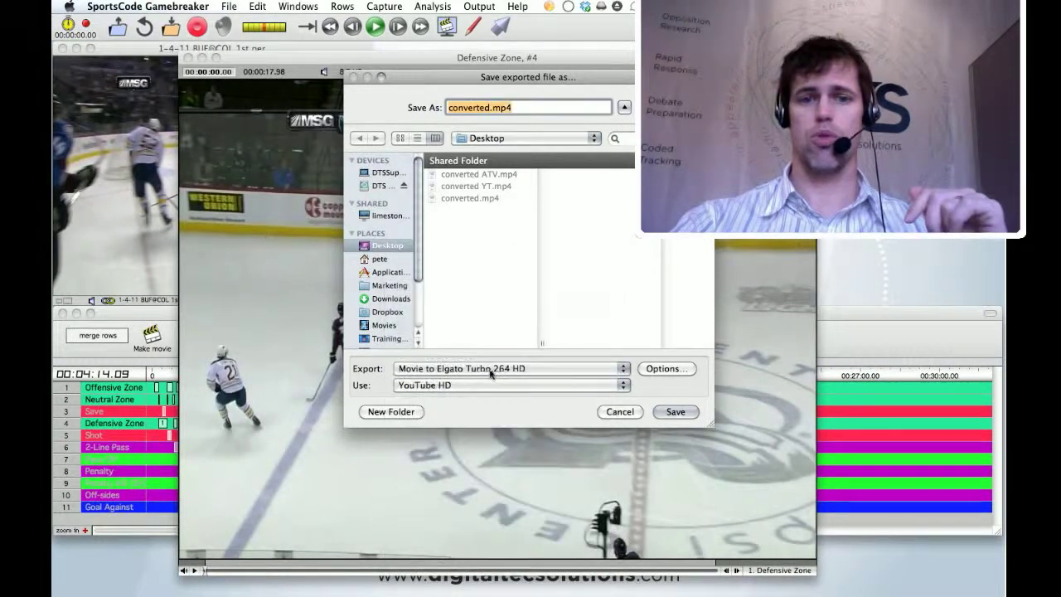
pyautogui.click(497, 386)
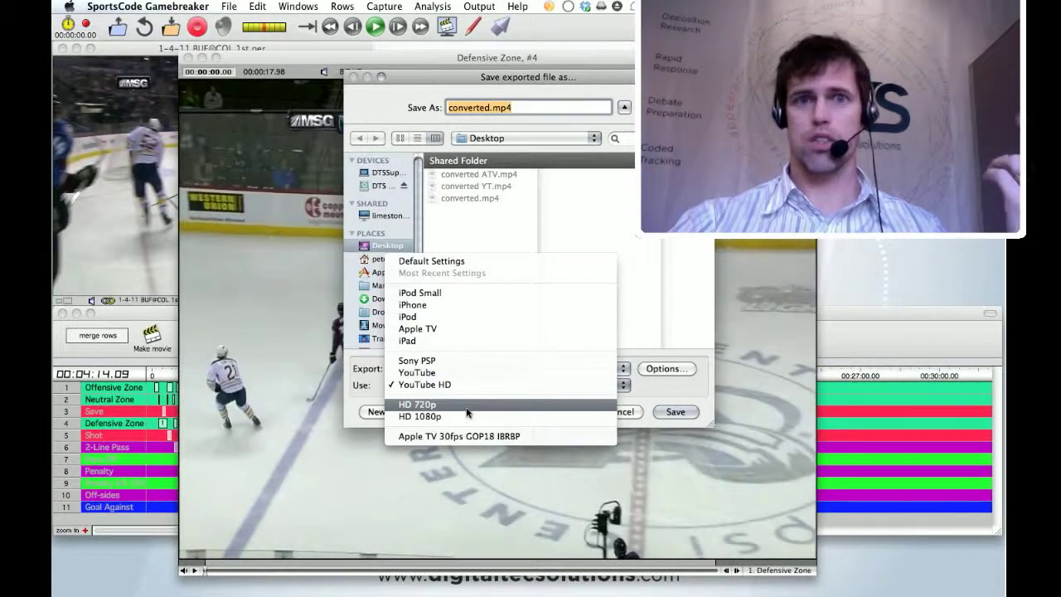
pyautogui.click(631, 406)
pyautogui.click(630, 414)
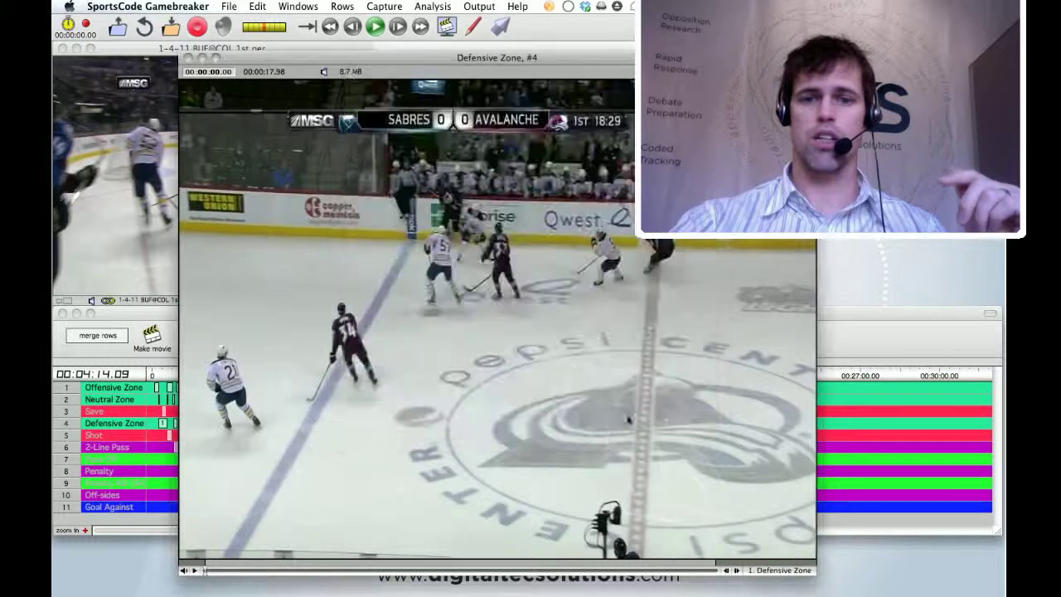
# Show the movie characteristics of the Defensive Zone clip and check its average frames per second and data rate
pyautogui.click(445, 7)
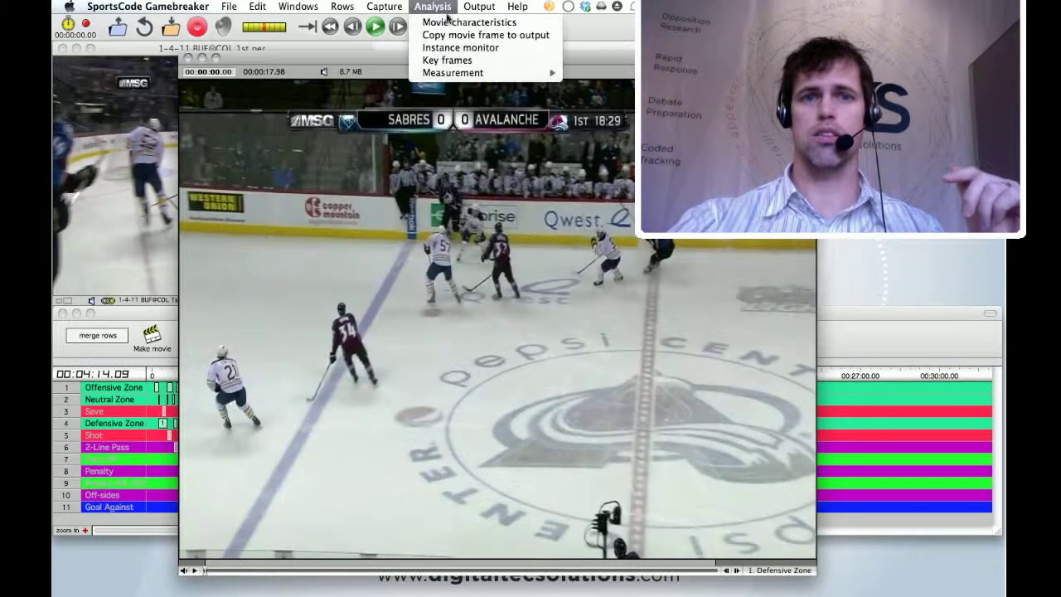
pyautogui.click(451, 23)
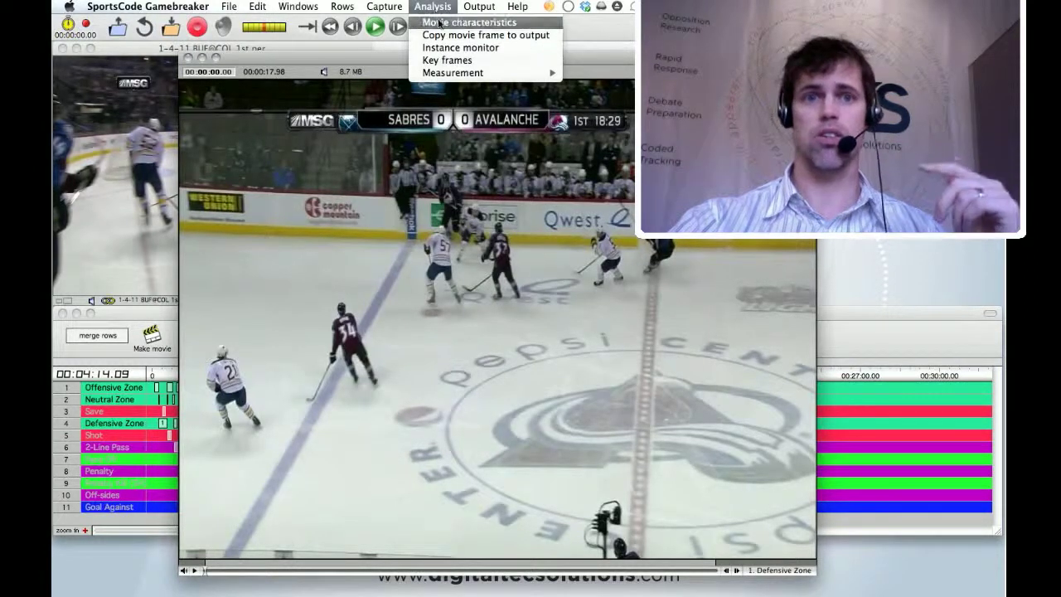
pyautogui.moveTo(713, 48); pyautogui.dragTo(646, 48)
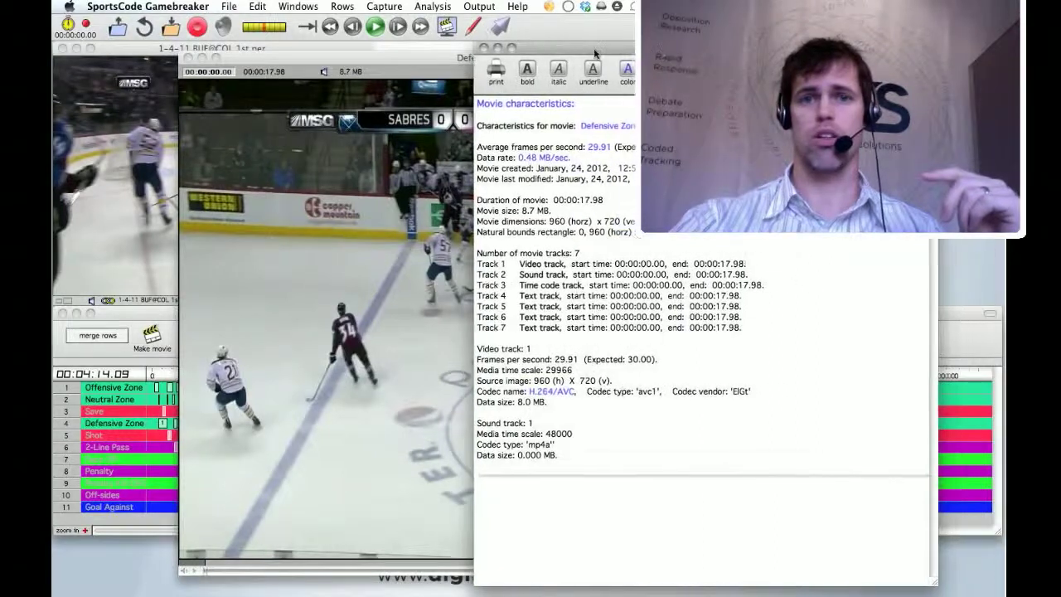
pyautogui.click(428, 8)
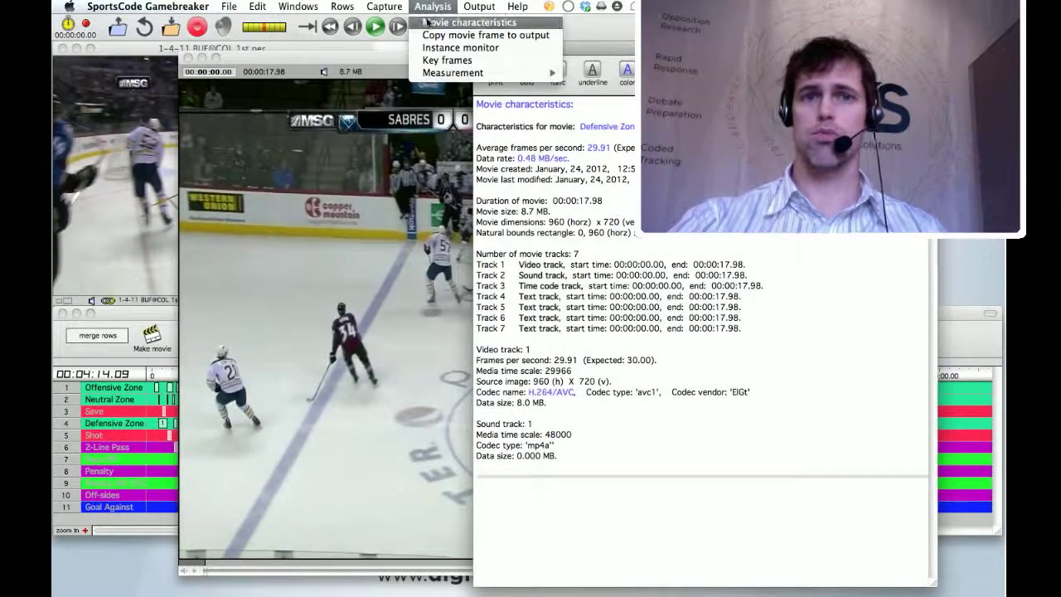
pyautogui.click(440, 23)
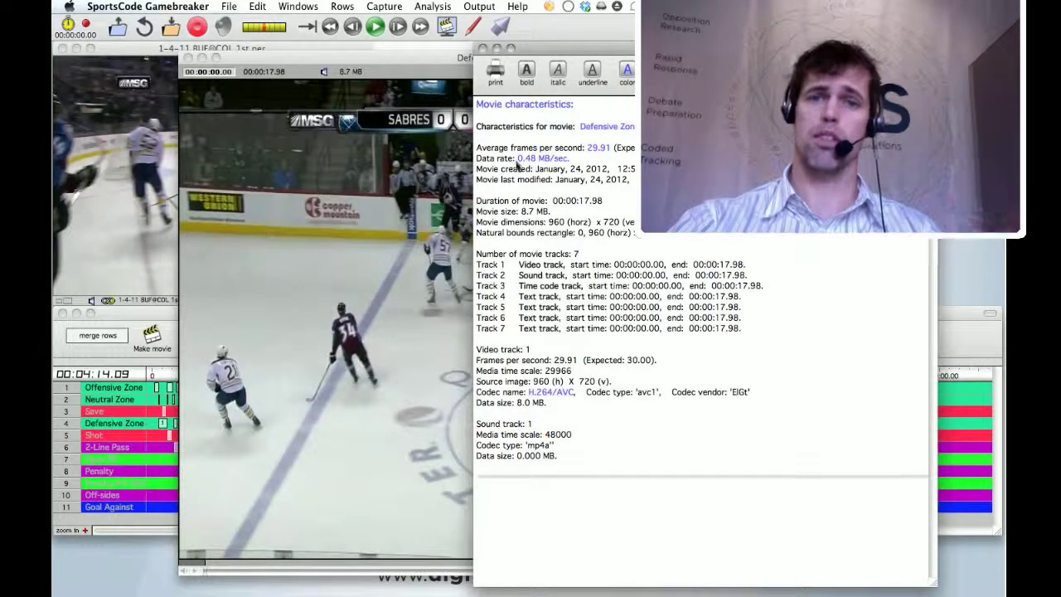
pyautogui.moveTo(588, 148); pyautogui.dragTo(614, 150)
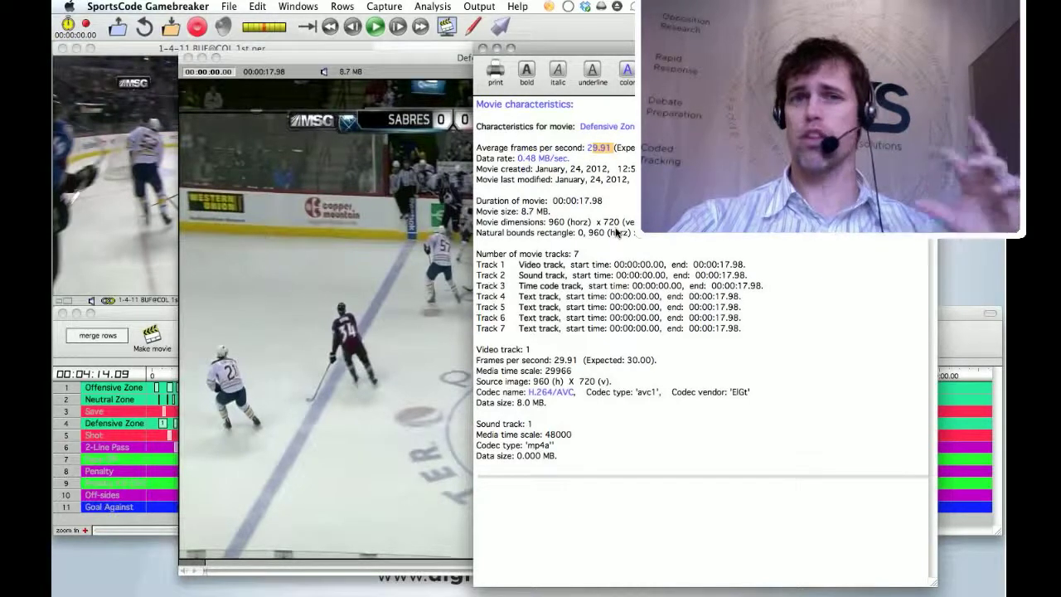
pyautogui.click(599, 149)
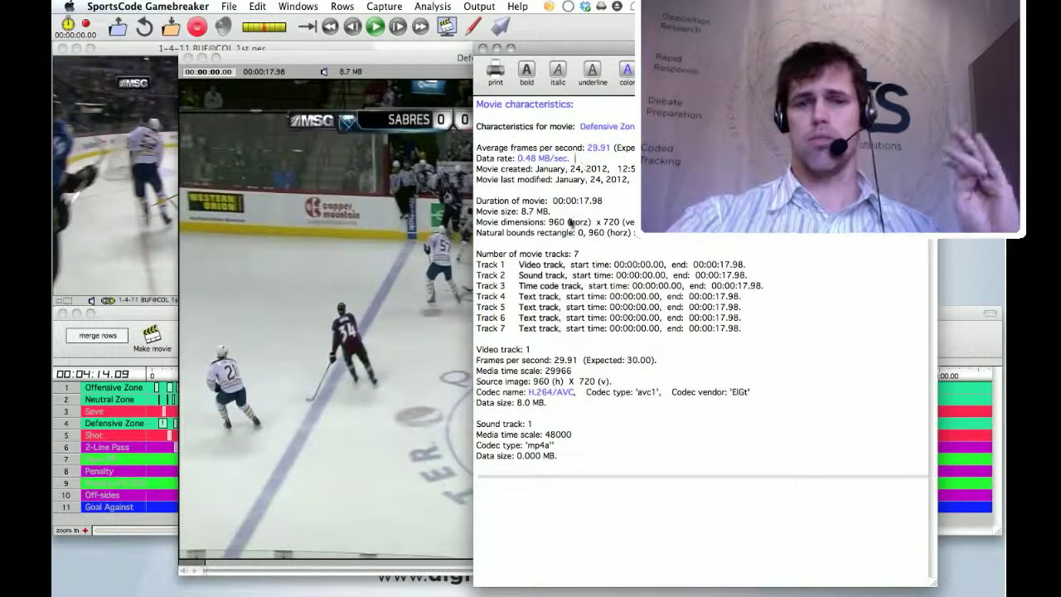
# Check the clip's source image size, movie dimensions and codec name in the characteristics report, and close the report
pyautogui.moveTo(533, 383); pyautogui.dragTo(609, 385)
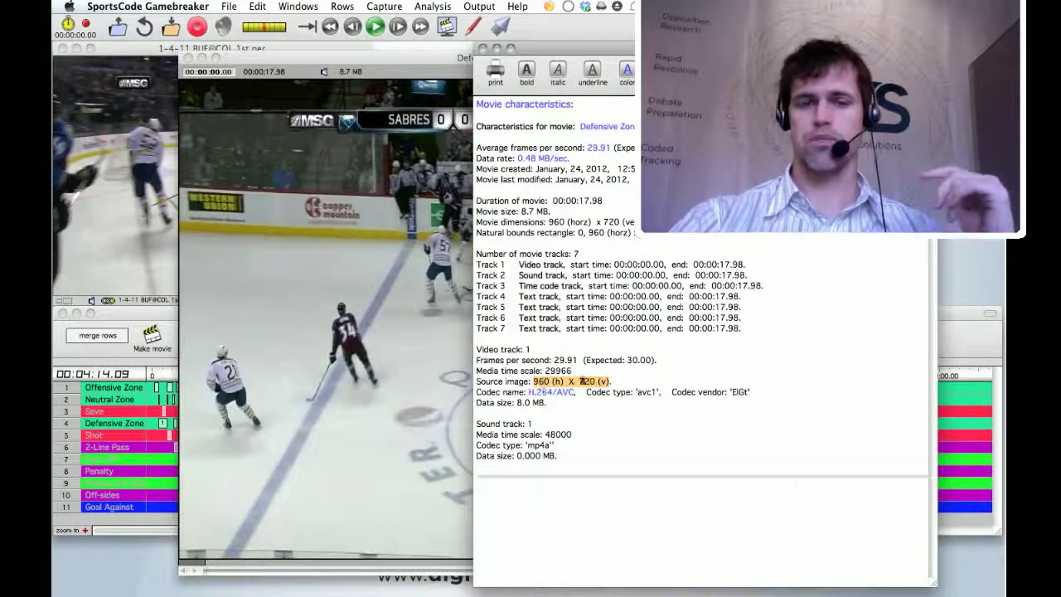
pyautogui.click(515, 222)
pyautogui.moveTo(551, 224); pyautogui.dragTo(635, 226)
pyautogui.click(635, 224)
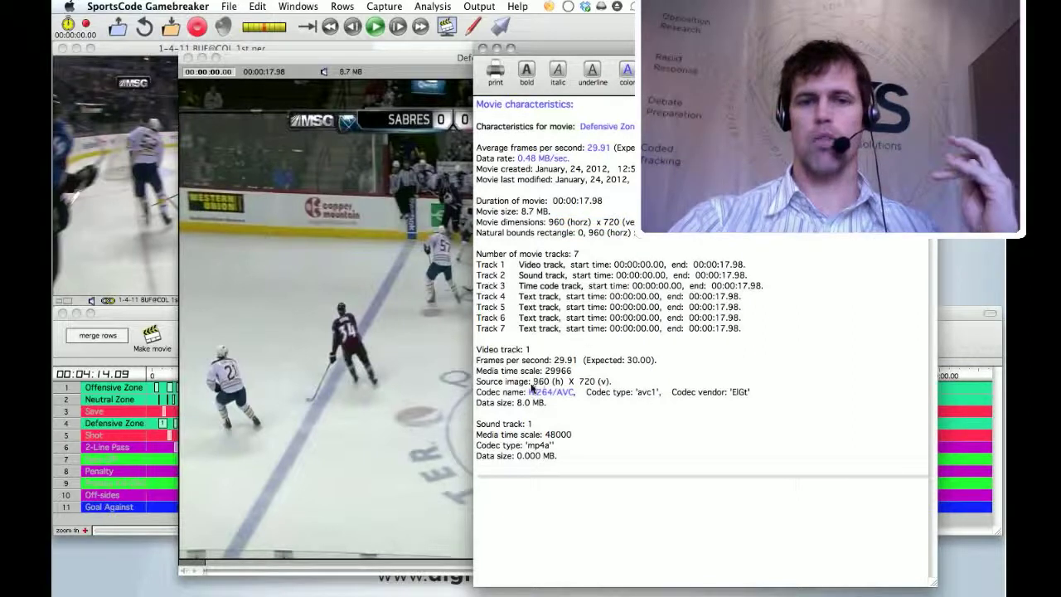
pyautogui.moveTo(529, 392); pyautogui.dragTo(571, 401)
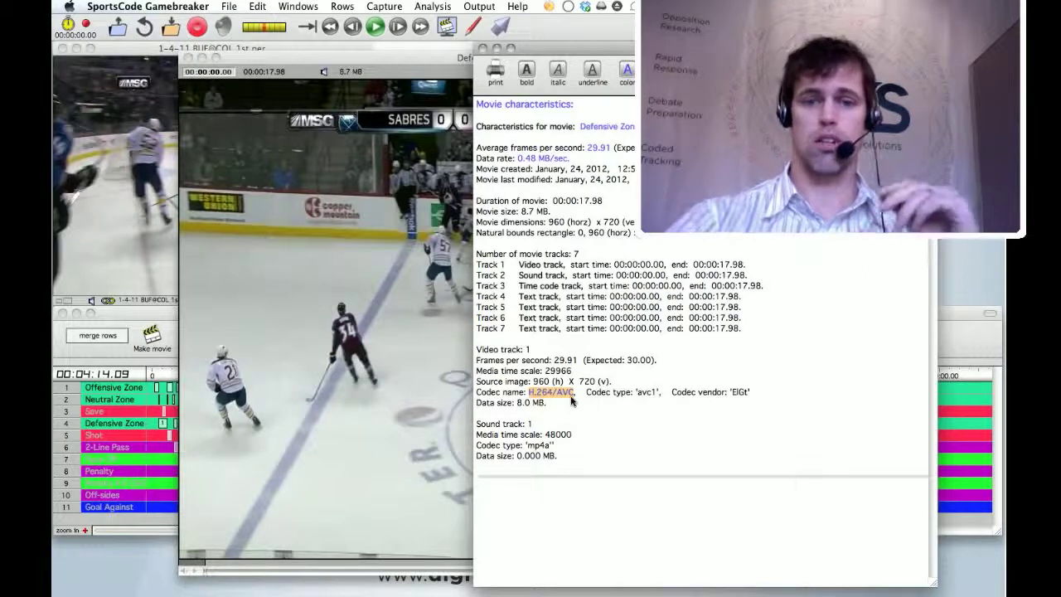
pyautogui.click(541, 401)
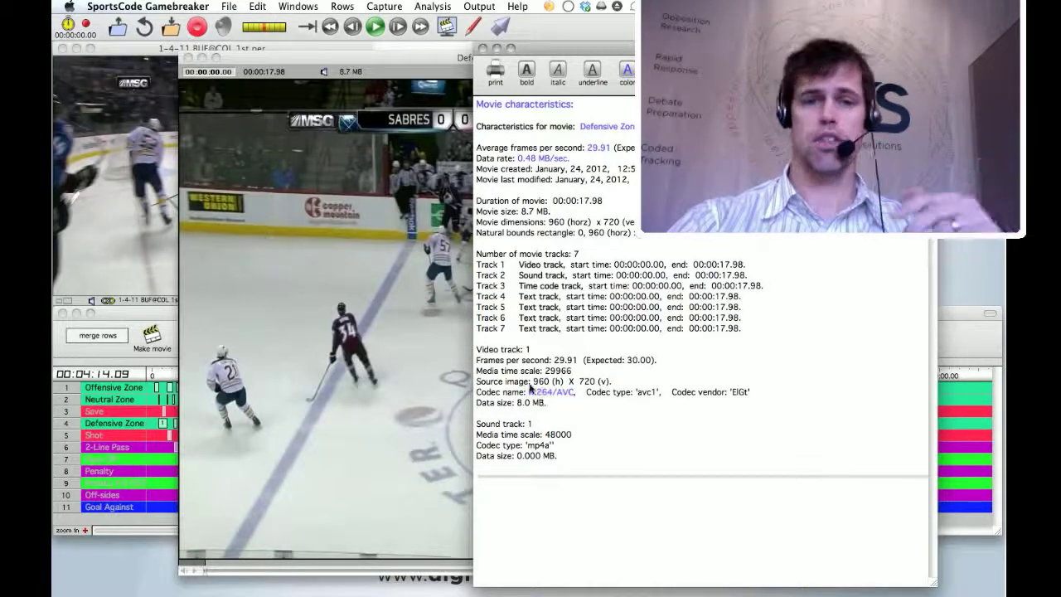
pyautogui.click(483, 47)
# Reopen the movie export dialog for the clip and review the device presets for Movie to Elgato Turbo.264 HD
pyautogui.click(431, 6)
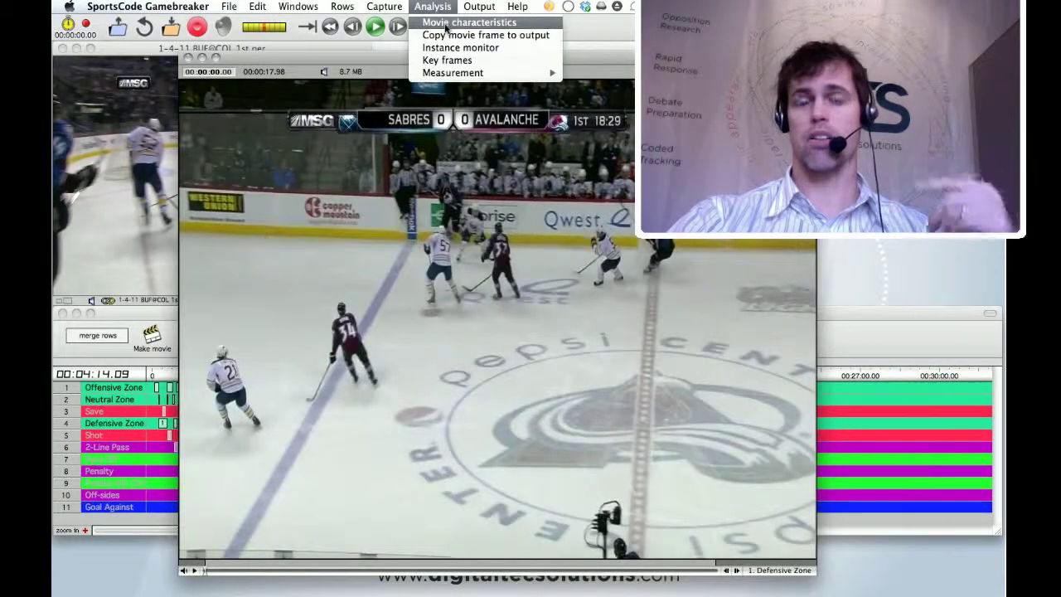
pyautogui.click(446, 25)
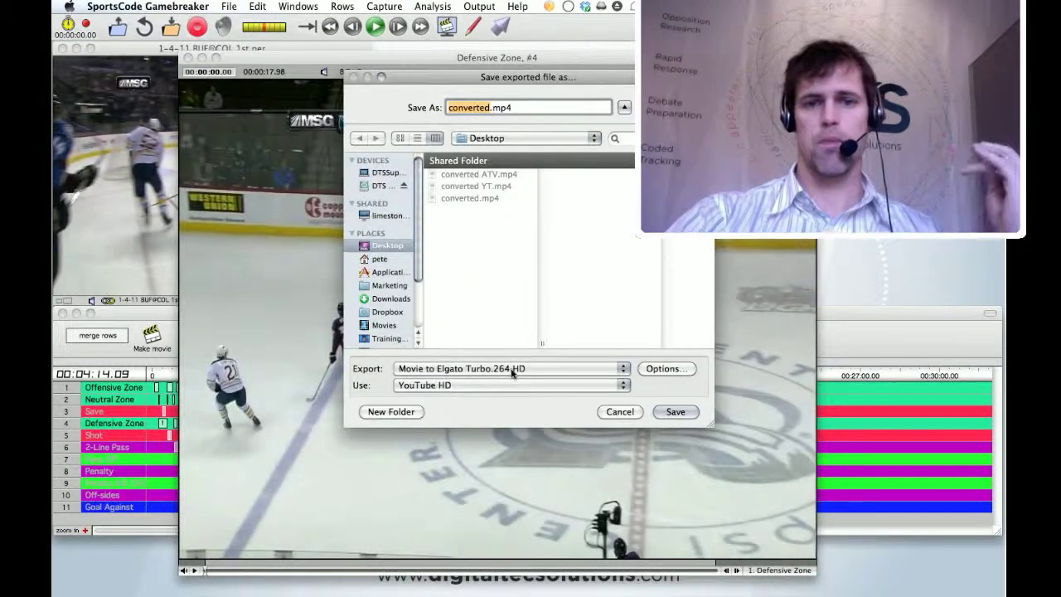
pyautogui.click(512, 373)
pyautogui.click(597, 375)
pyautogui.click(494, 385)
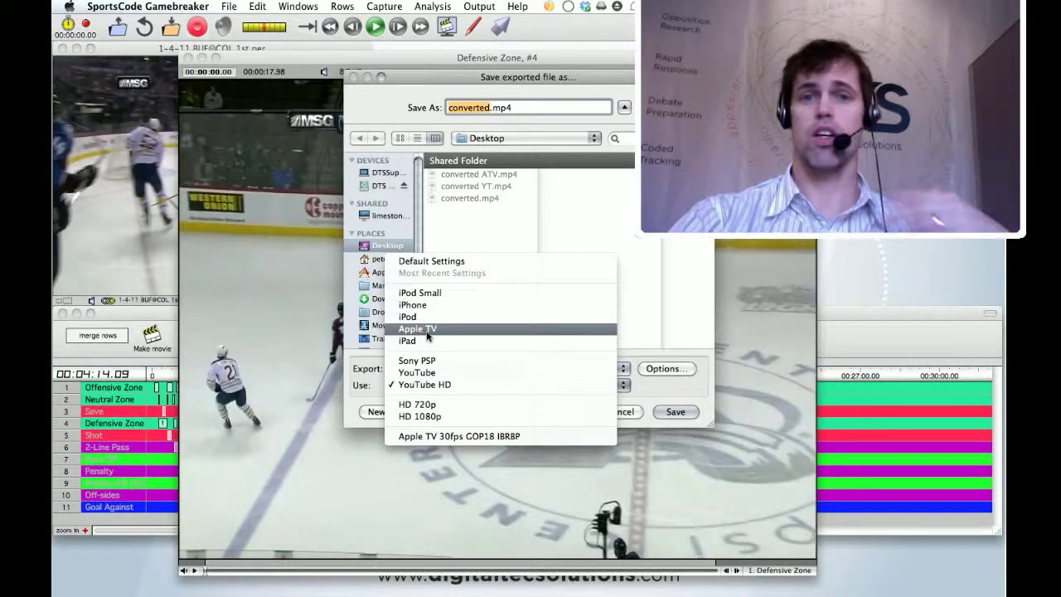
pyautogui.click(700, 398)
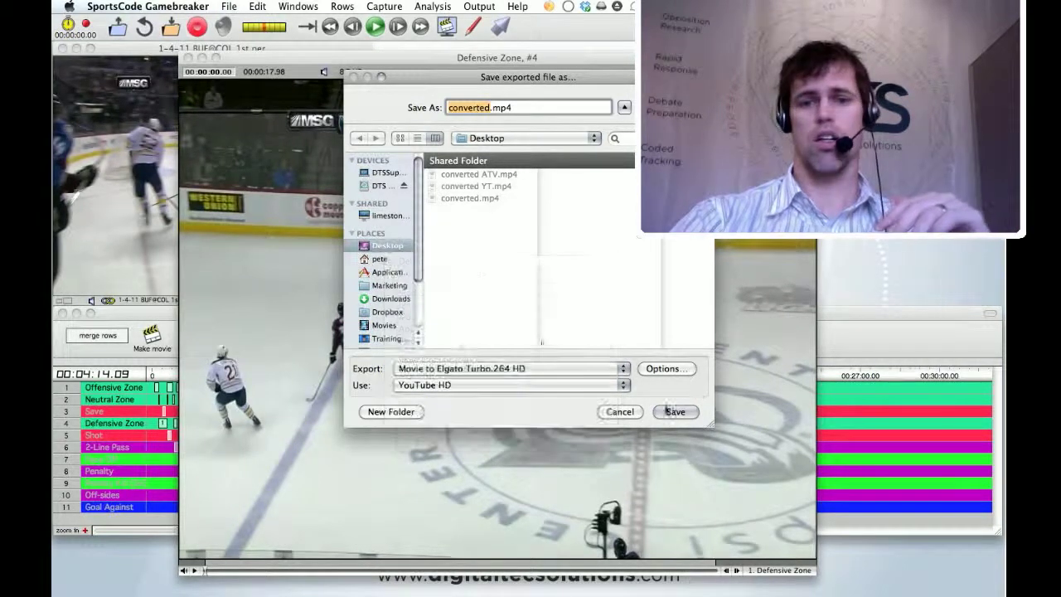
# Set the export format to Movie to MPEG-4 and check the H.264 video format in its export settings
pyautogui.click(534, 368)
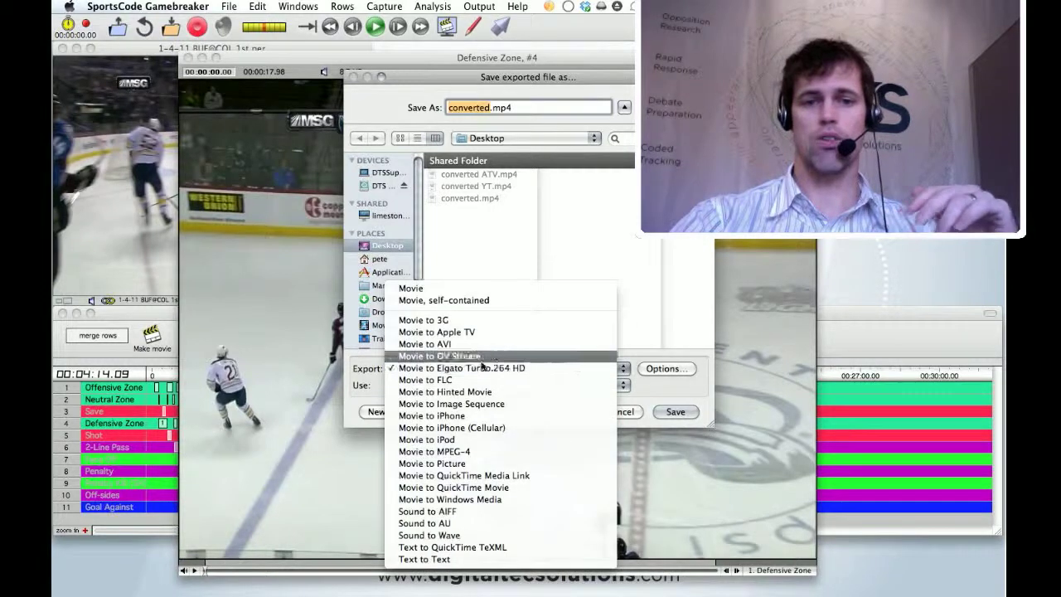
pyautogui.click(477, 452)
pyautogui.click(645, 368)
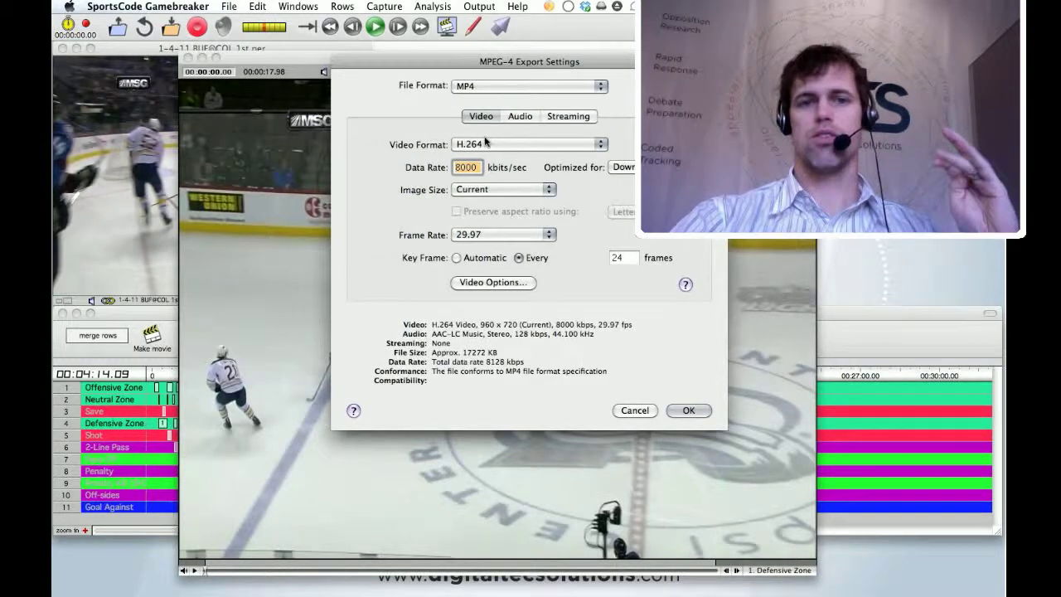
pyautogui.click(476, 147)
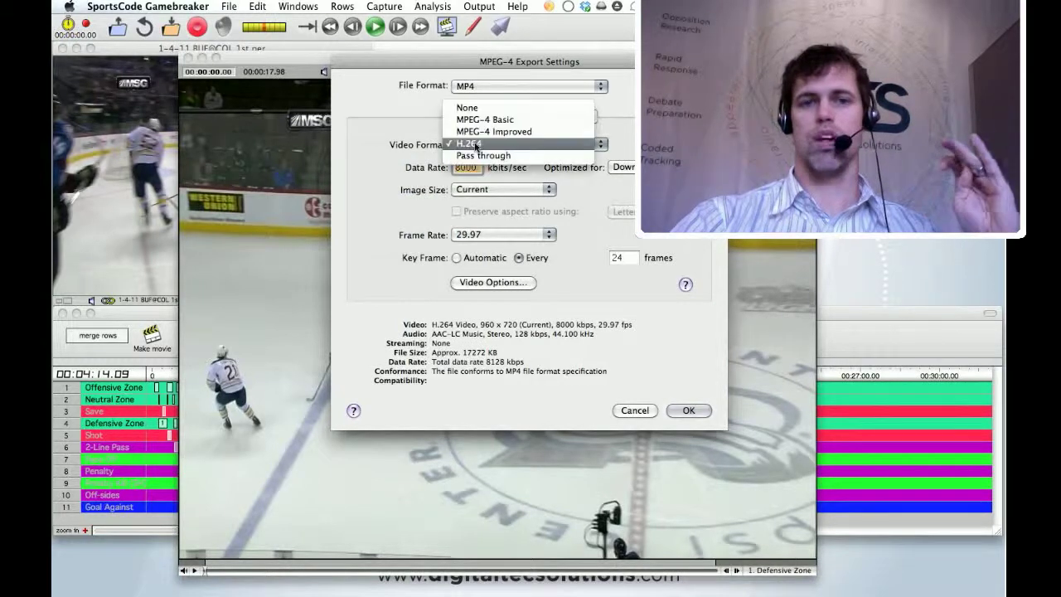
pyautogui.click(391, 139)
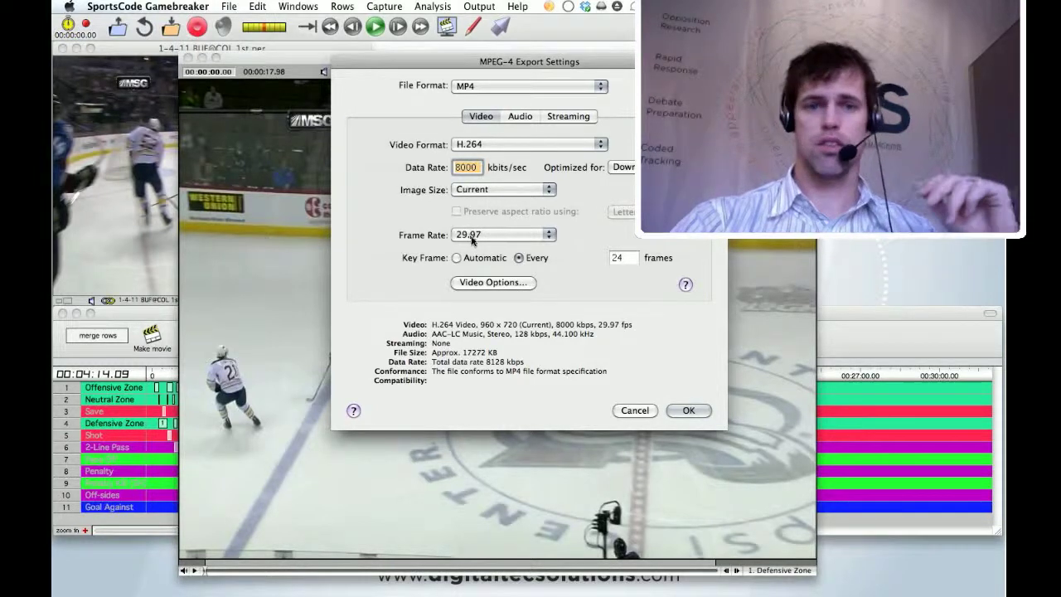
# Set the H.264 encoding mode to Best quality (Multi-pass) and accept the MPEG-4 export settings
pyautogui.click(525, 286)
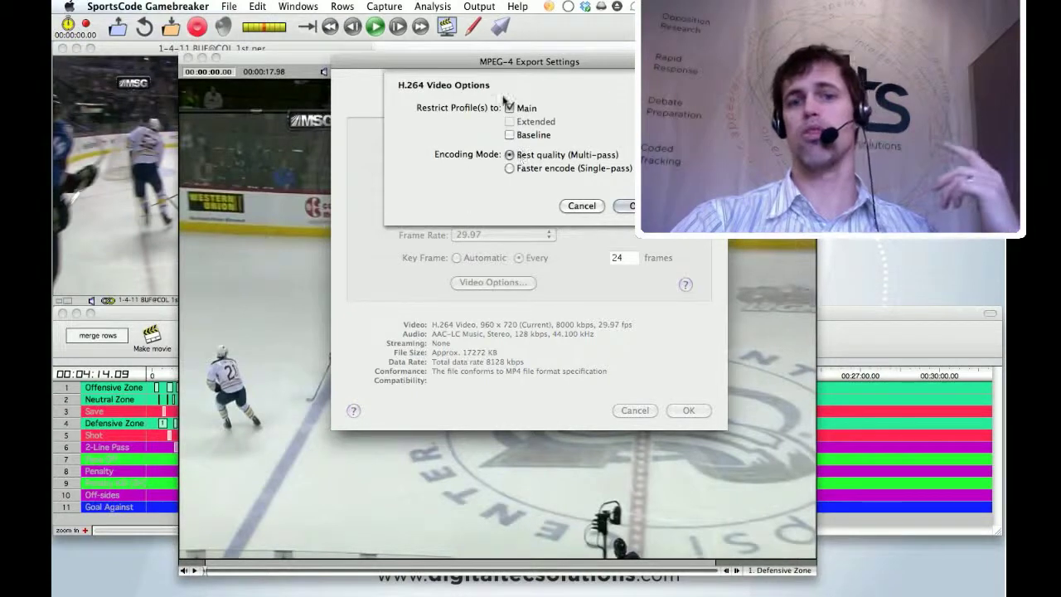
pyautogui.click(510, 169)
pyautogui.click(510, 155)
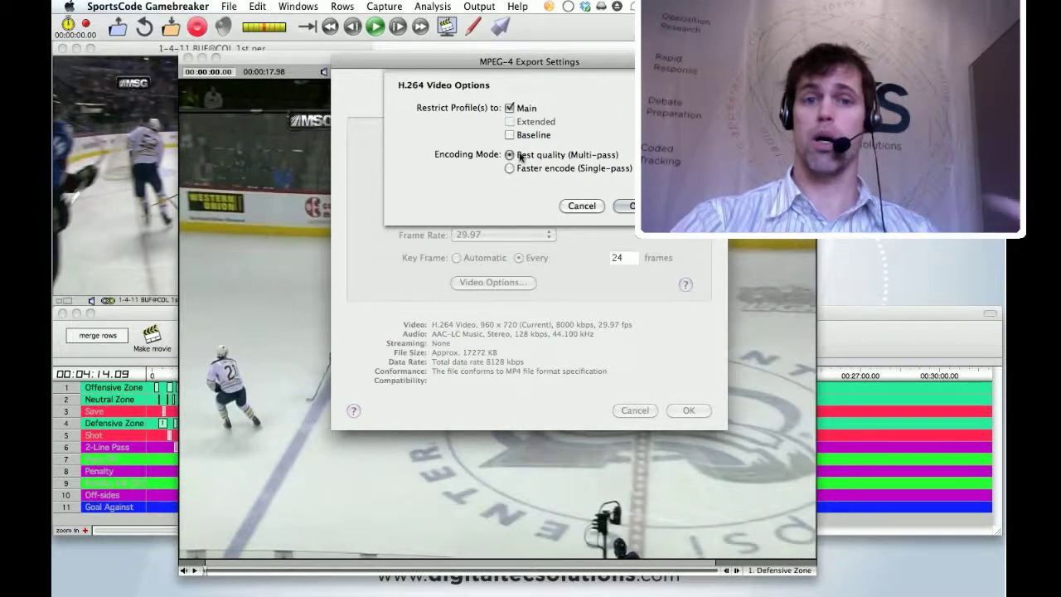
pyautogui.click(645, 206)
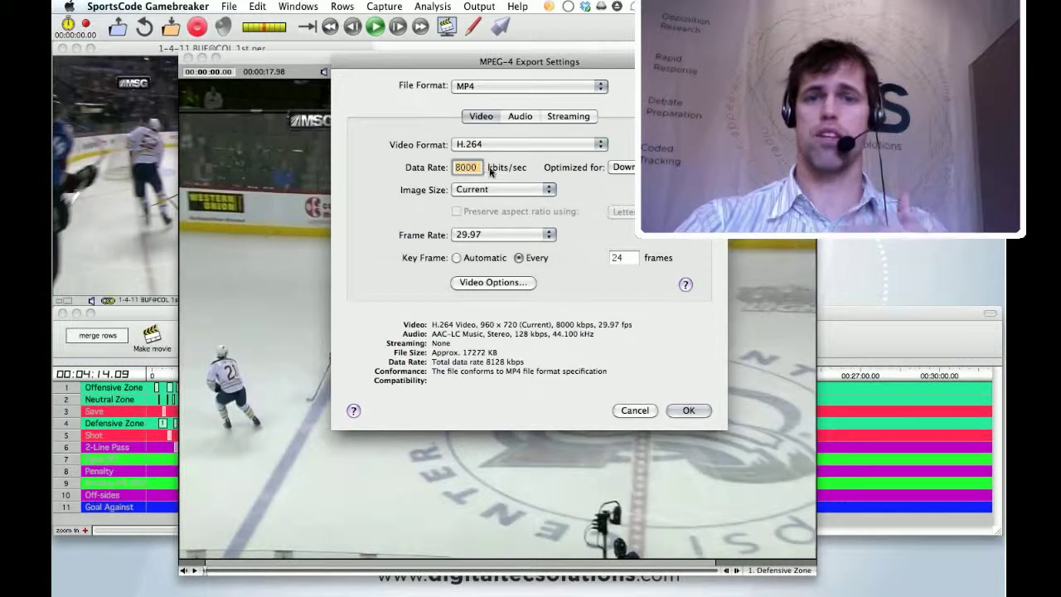
pyautogui.click(685, 410)
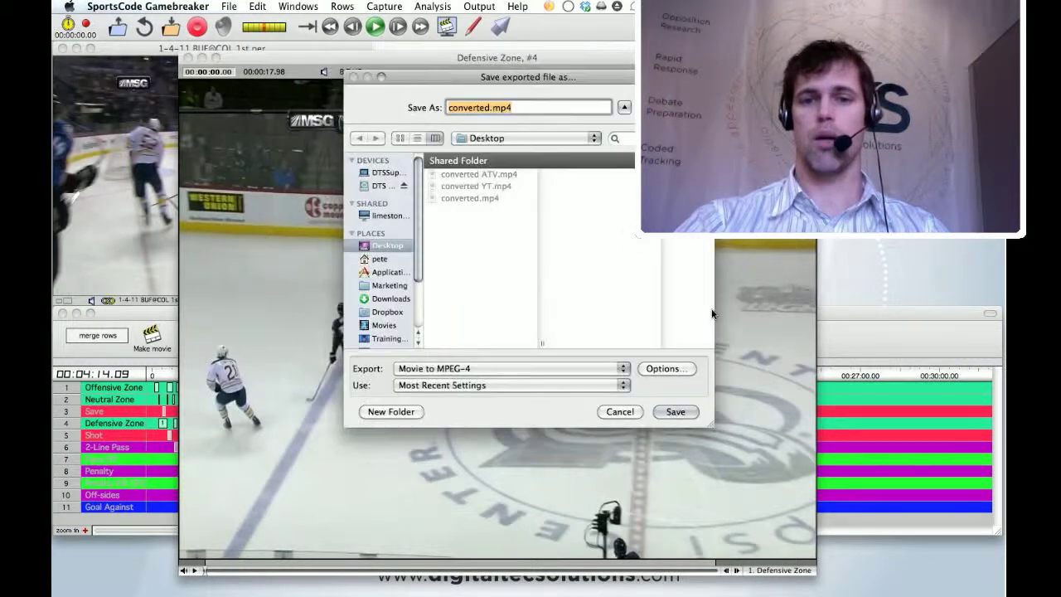
# Cancel the export and close the Defensive Zone clip and the game's timeline
pyautogui.click(620, 412)
pyautogui.click(188, 58)
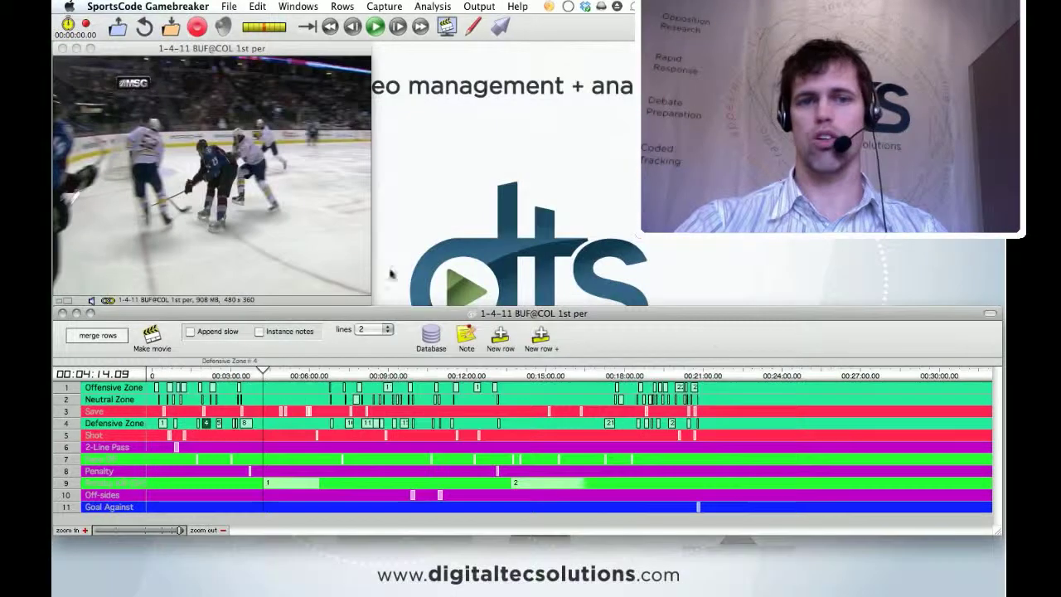
pyautogui.click(62, 313)
pyautogui.click(567, 148)
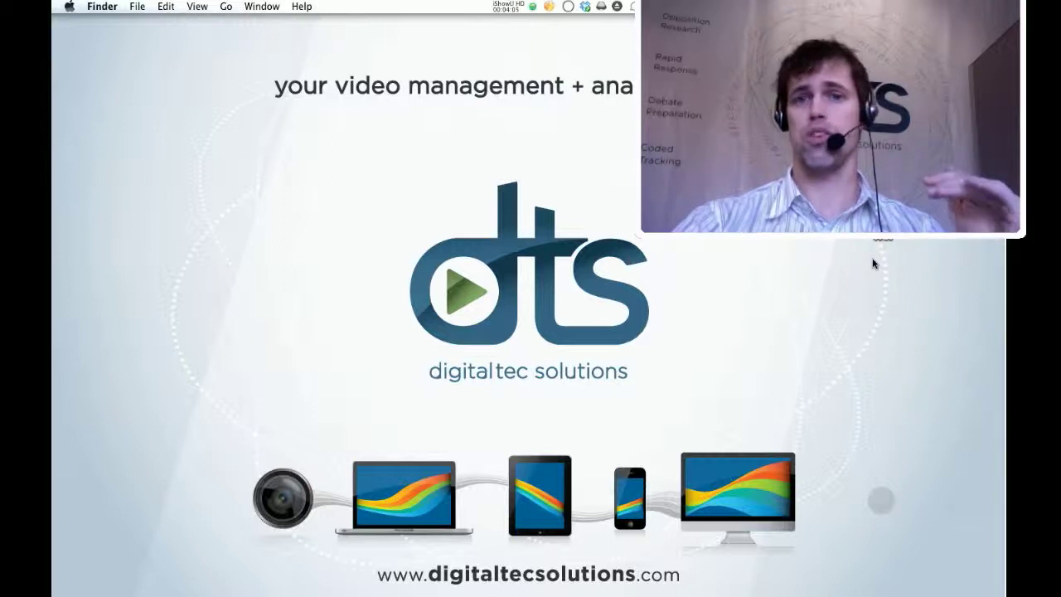
# Open the info windows of converted.mp4, converted YT.mp4 and converted ATV.mp4 and compare their file sizes
pyautogui.press('super+i')
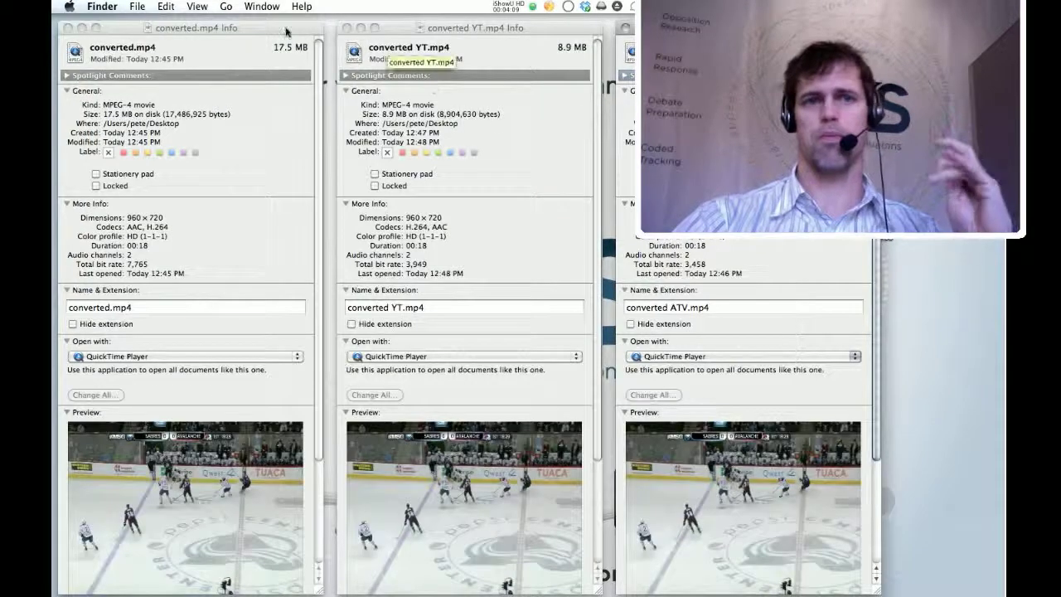
pyautogui.click(162, 87)
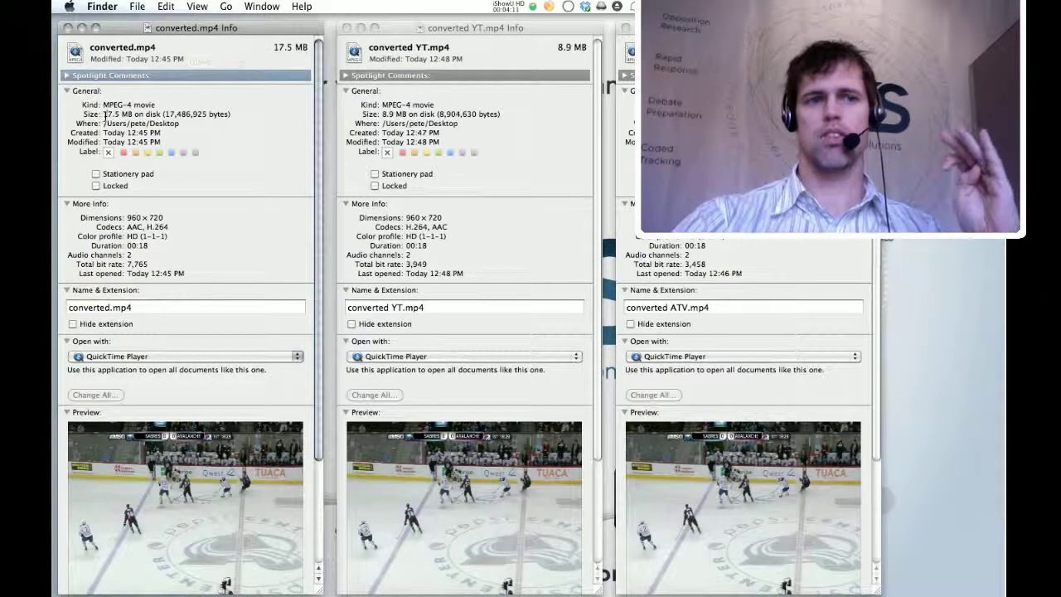
pyautogui.click(599, 125)
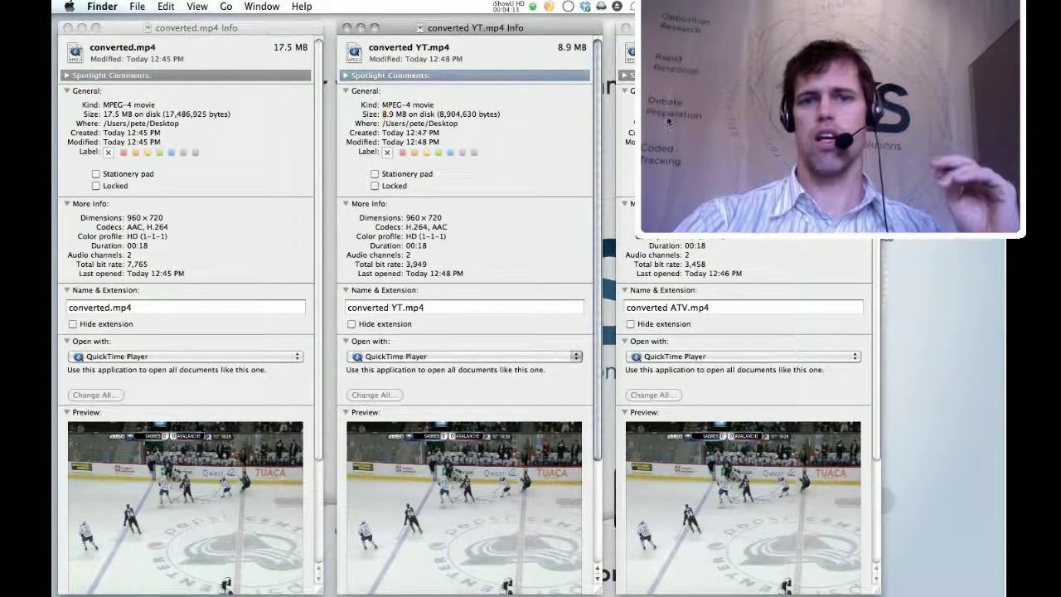
pyautogui.click(136, 118)
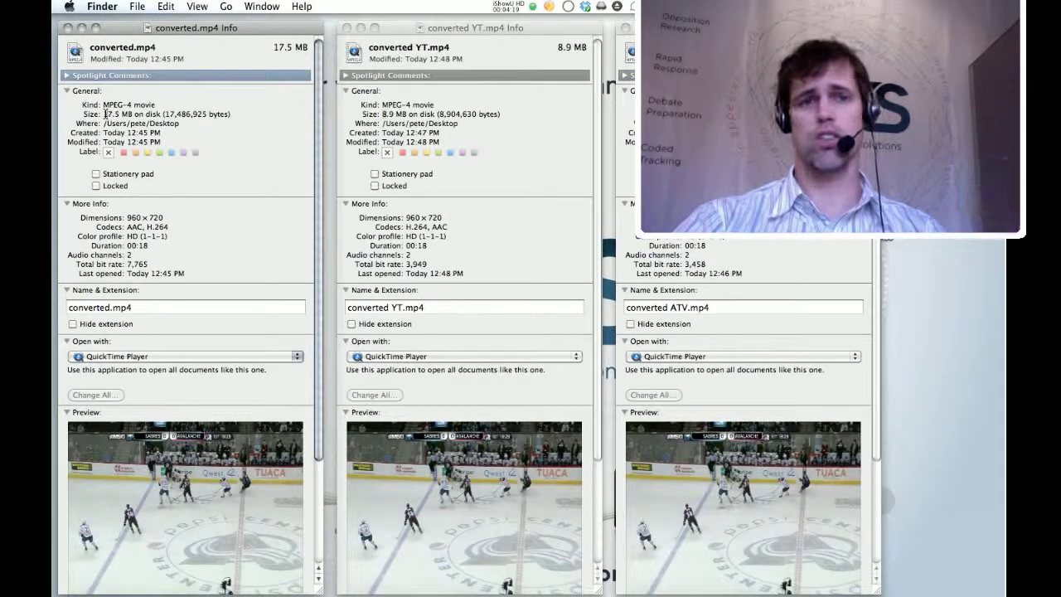
pyautogui.click(386, 119)
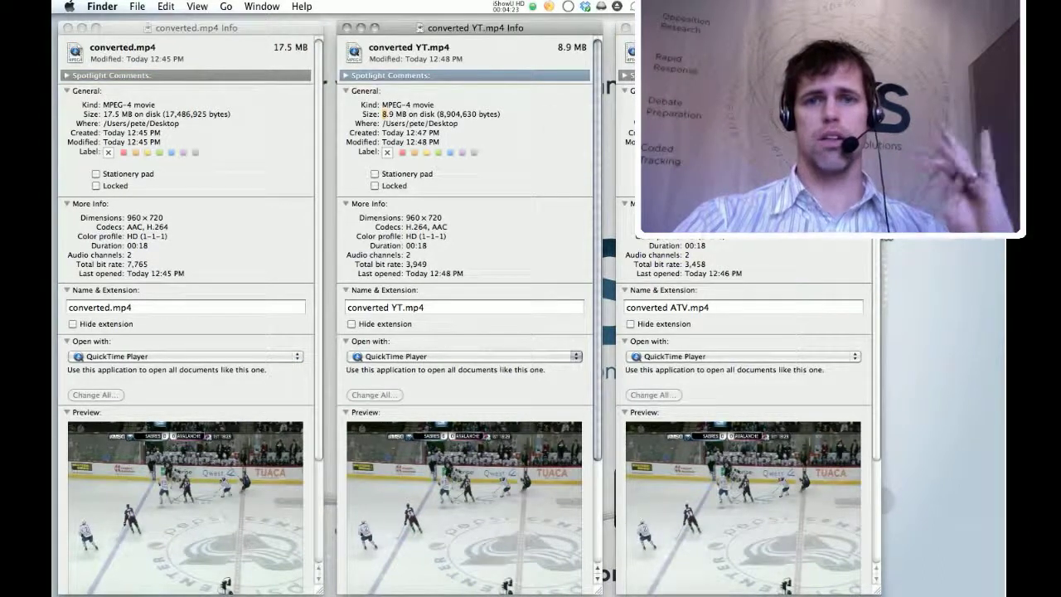
# Compare the pixel dimensions of the three converted movies and close their info windows
pyautogui.click(137, 219)
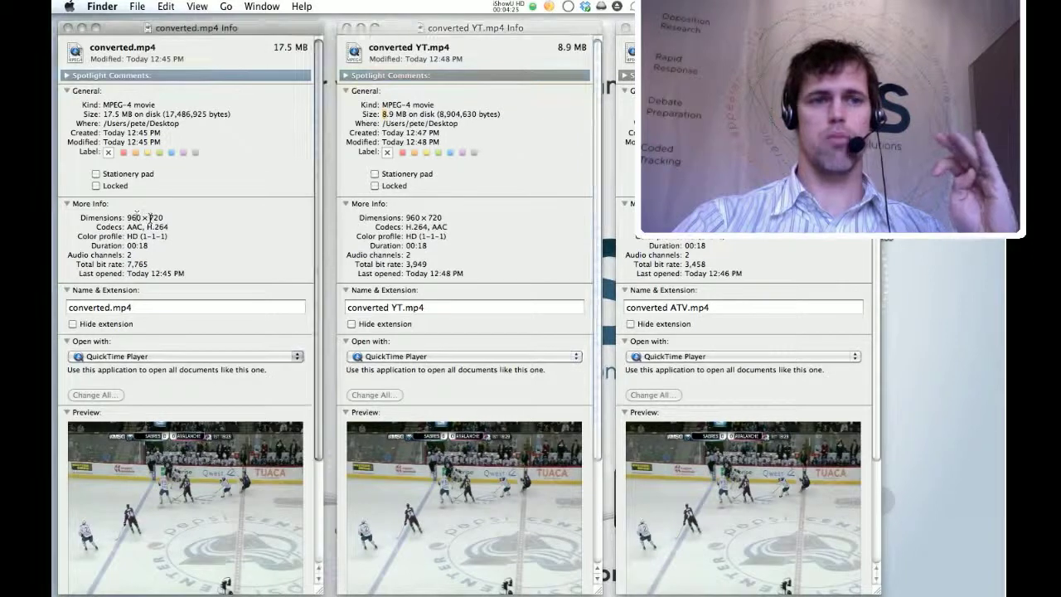
pyautogui.click(439, 219)
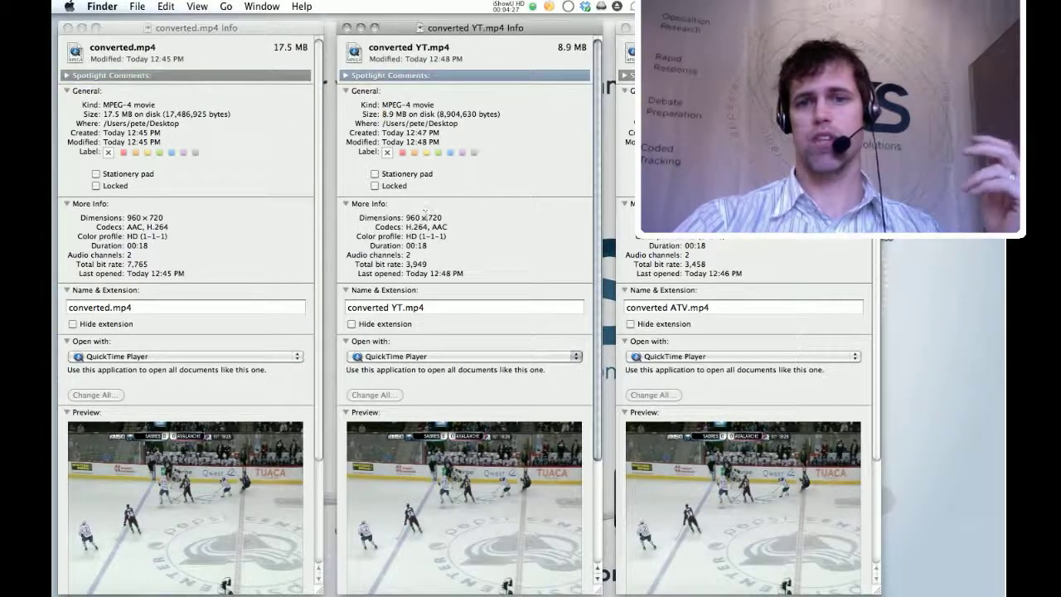
pyautogui.click(711, 231)
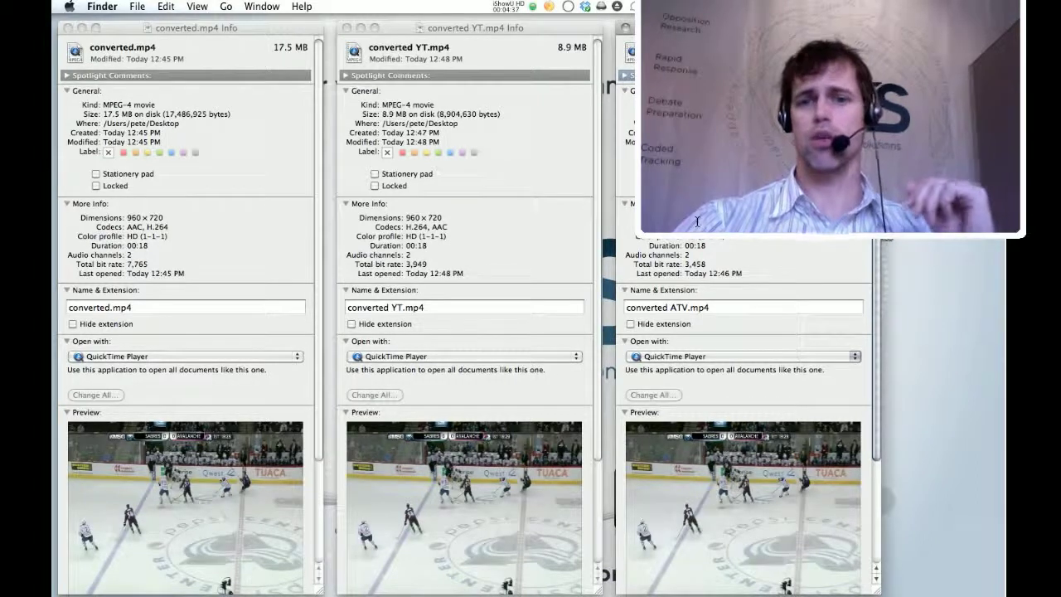
pyautogui.click(624, 31)
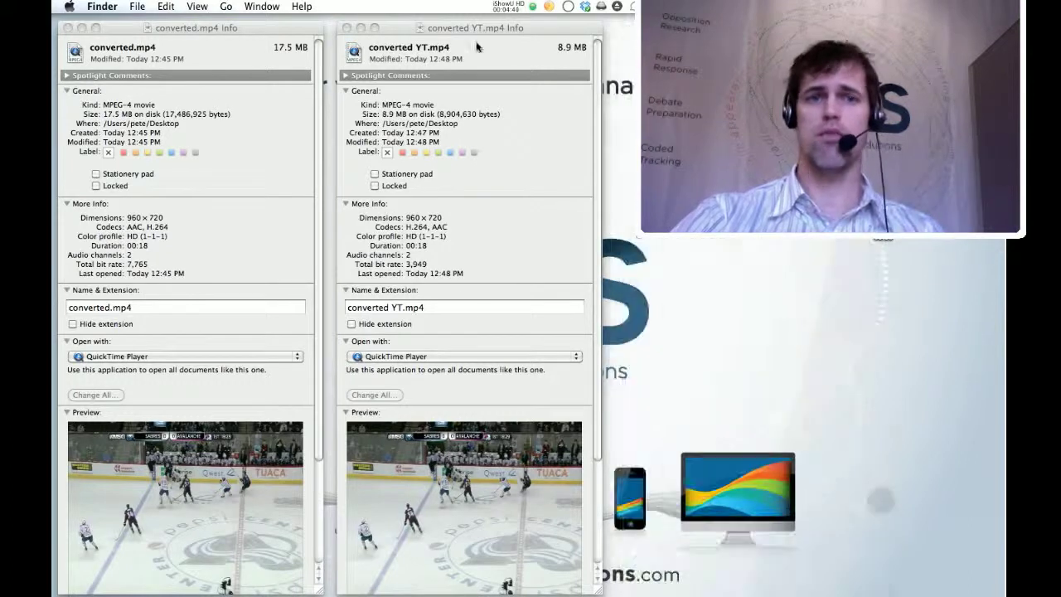
pyautogui.click(348, 29)
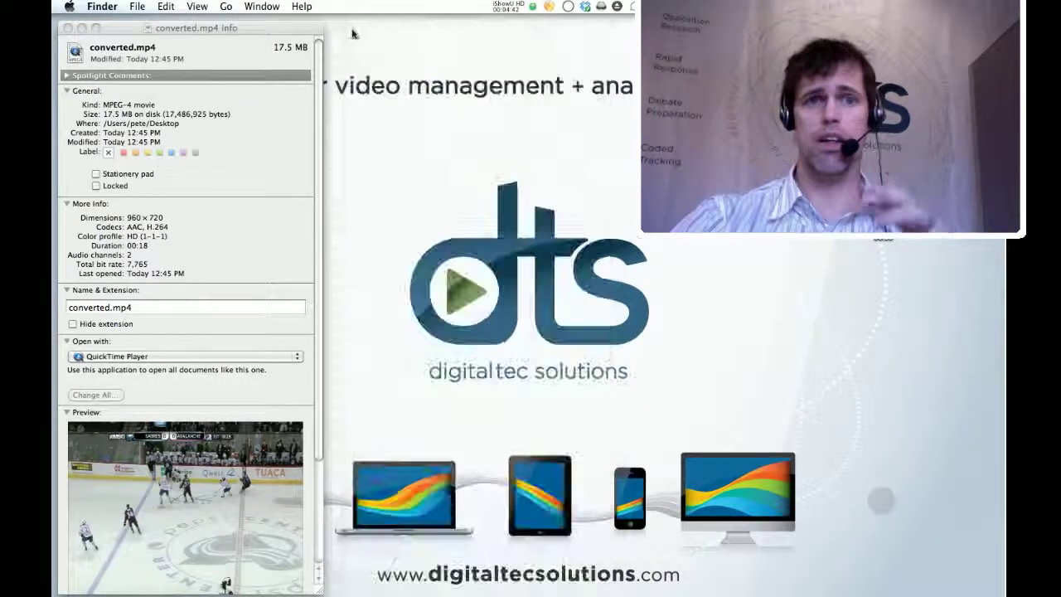
pyautogui.click(68, 29)
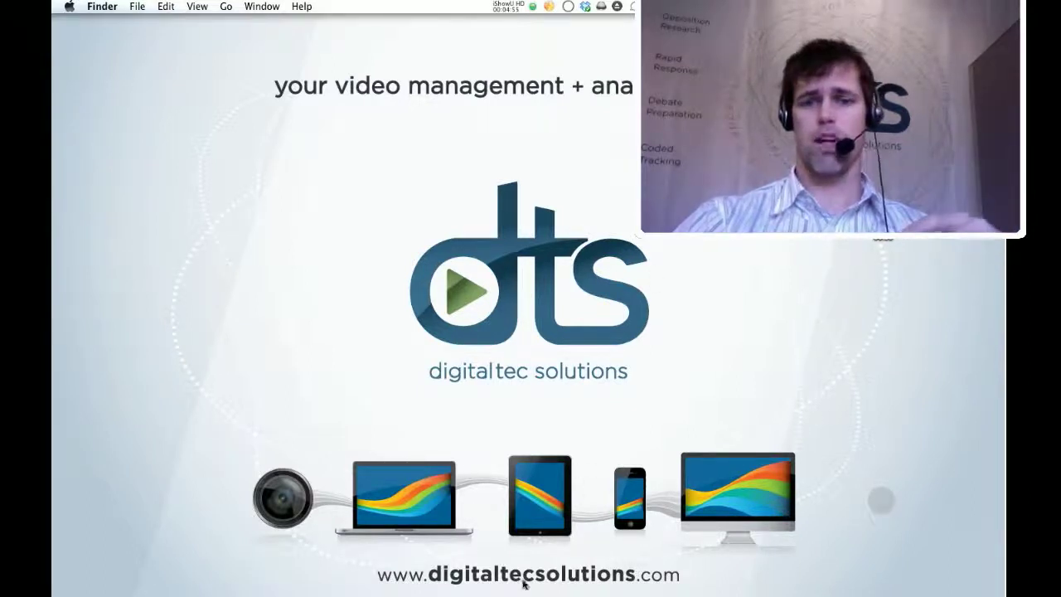
# Switch to Turbo.264 HD, reposition its window and add the converted movie from the desktop
pyautogui.moveTo(379, 579)
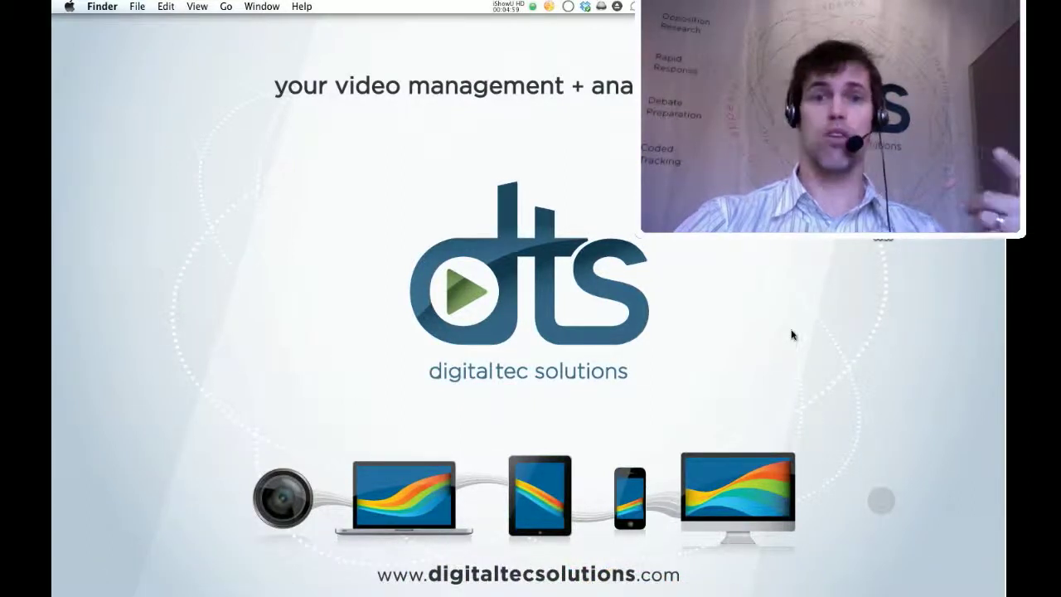
pyautogui.moveTo(653, 580)
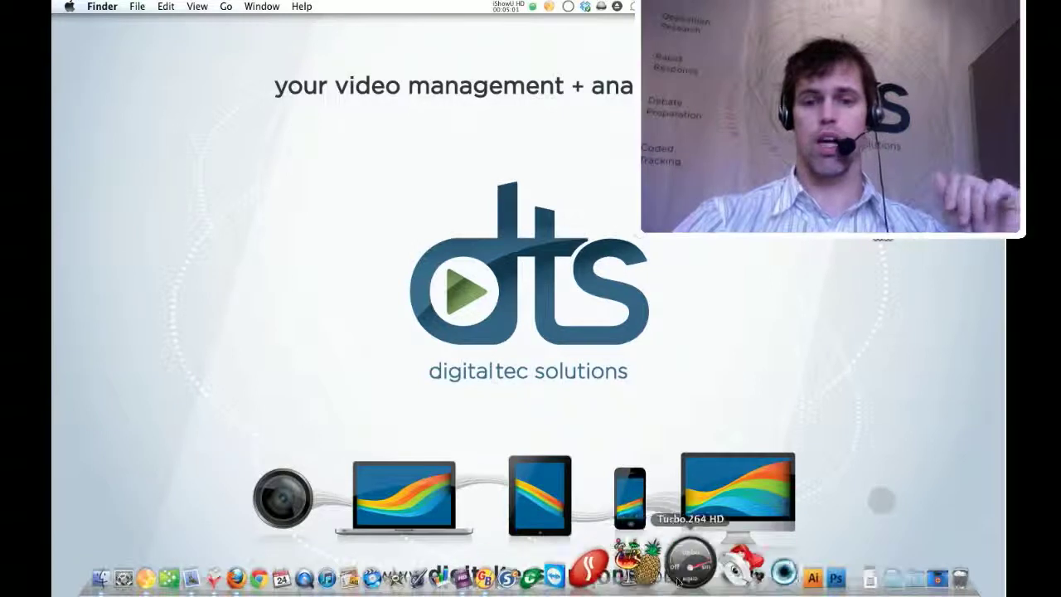
pyautogui.click(737, 574)
pyautogui.moveTo(560, 68); pyautogui.dragTo(420, 75)
pyautogui.moveTo(883, 203); pyautogui.dragTo(406, 198)
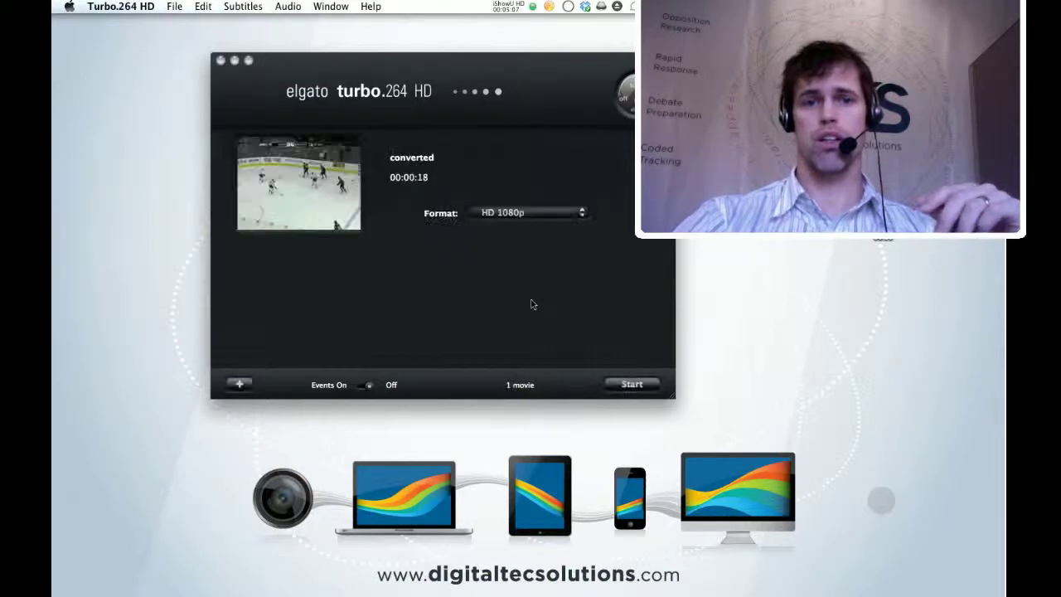
# Review the YouTube publishing settings and account choices for the converted movie, cancel them and quit Turbo.264 HD
pyautogui.click(510, 212)
pyautogui.click(500, 180)
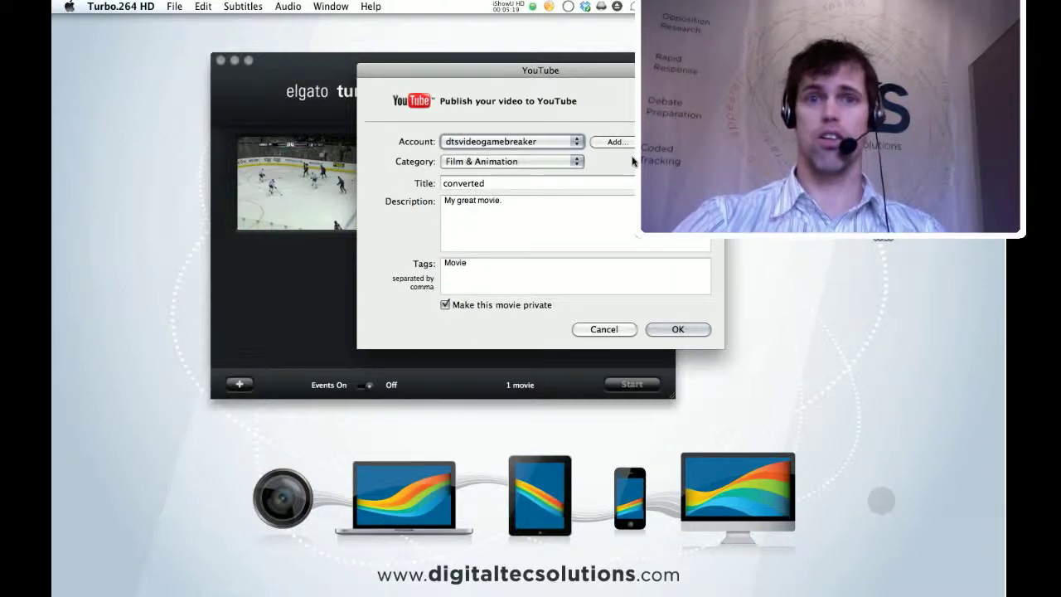
pyautogui.click(511, 147)
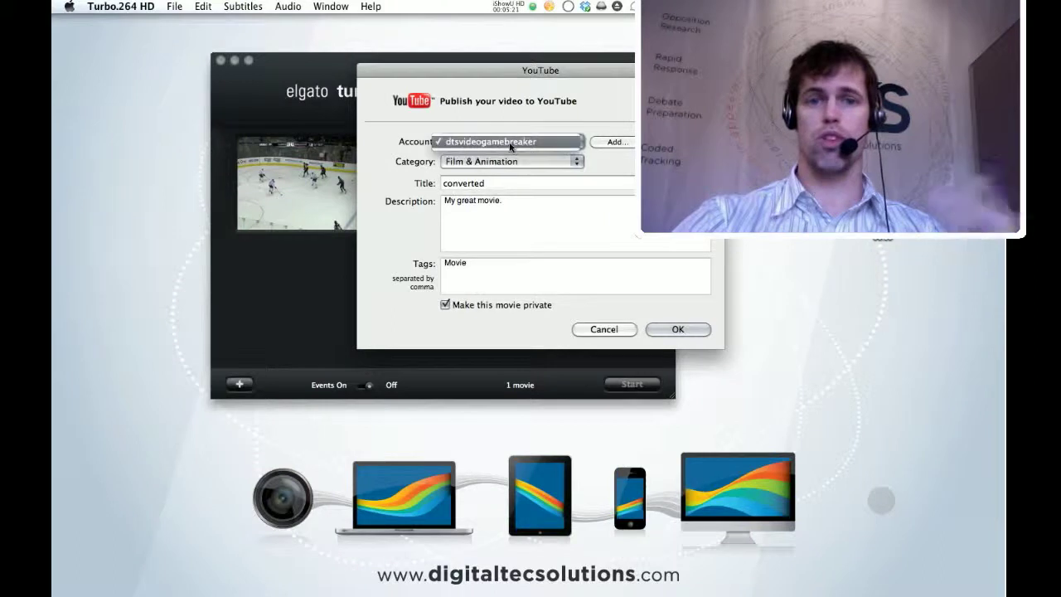
pyautogui.click(603, 330)
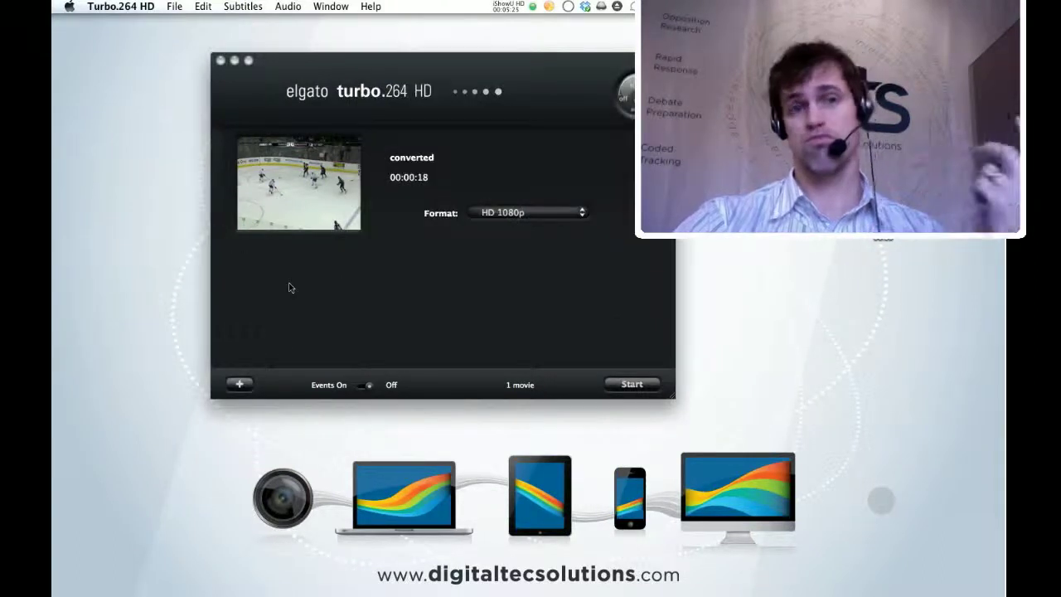
pyautogui.press('super+q')
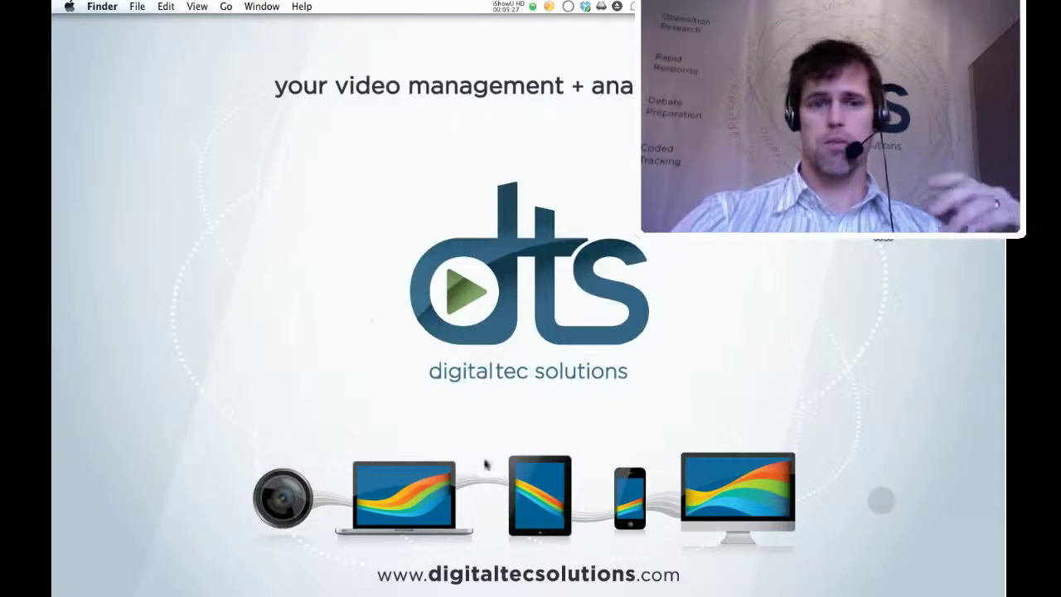
# Switch to Firefox and open the YouTube video upload page from the DTS Gamebreaker channel
pyautogui.moveTo(522, 590)
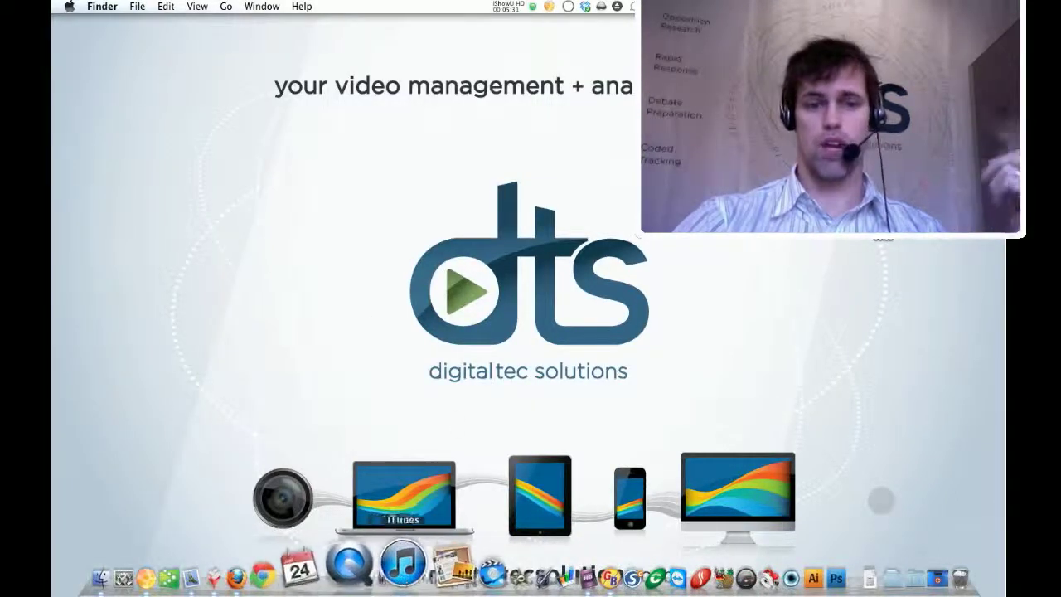
pyautogui.click(307, 566)
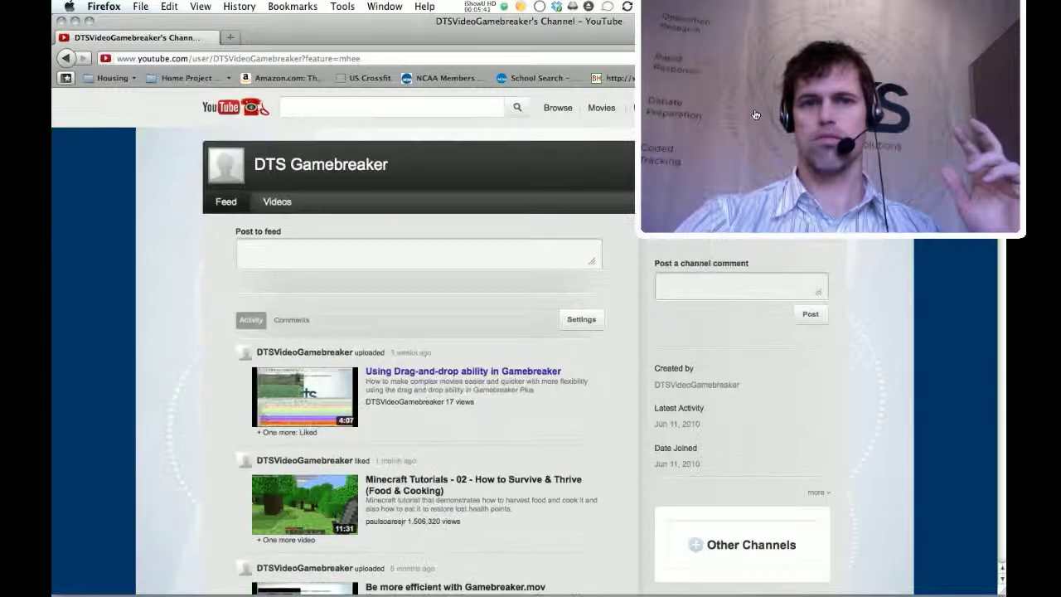
pyautogui.click(637, 112)
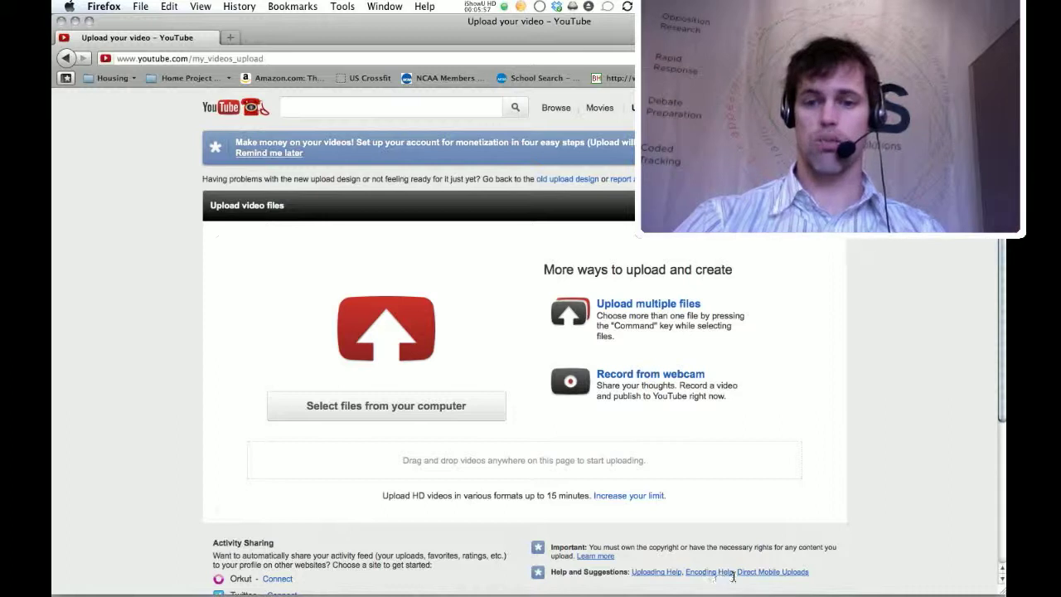
# Open YouTube's Encoding Help from the upload page and go to Suggested resolutions and bitrates
pyautogui.moveTo(1002, 403); pyautogui.dragTo(1002, 498)
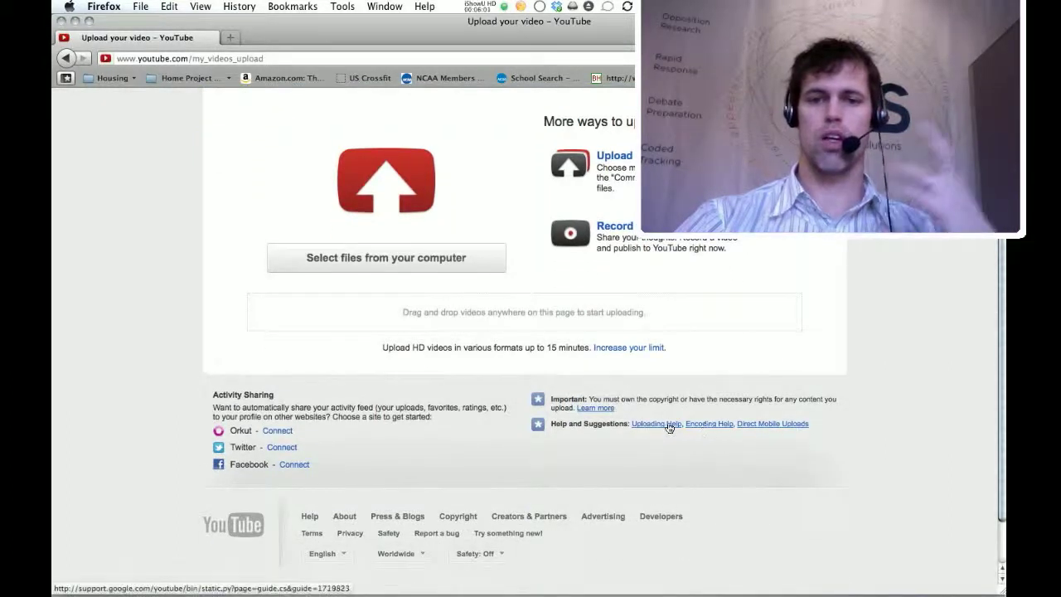
pyautogui.click(701, 425)
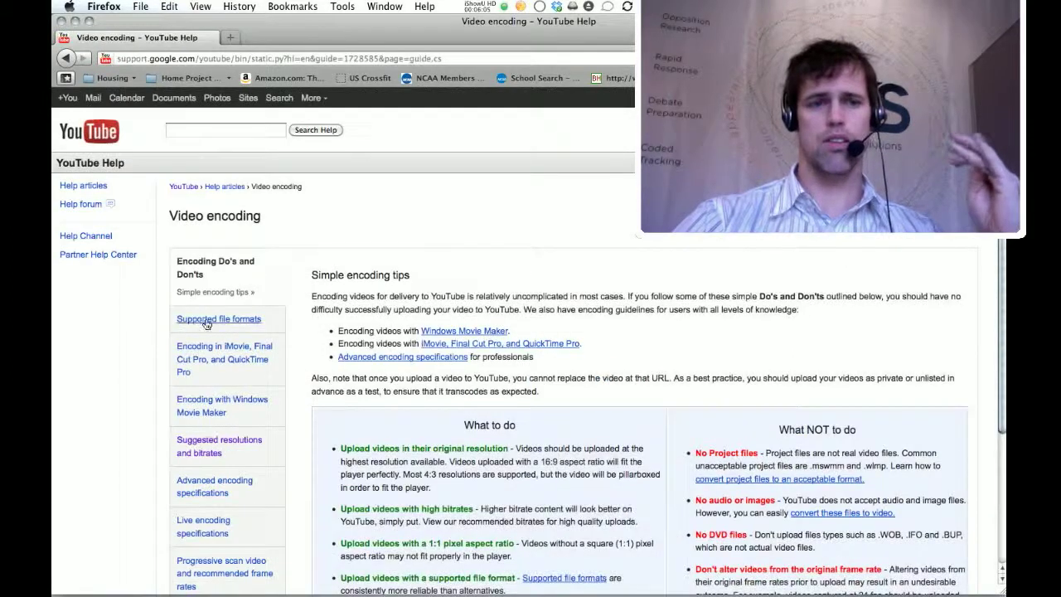
pyautogui.click(231, 446)
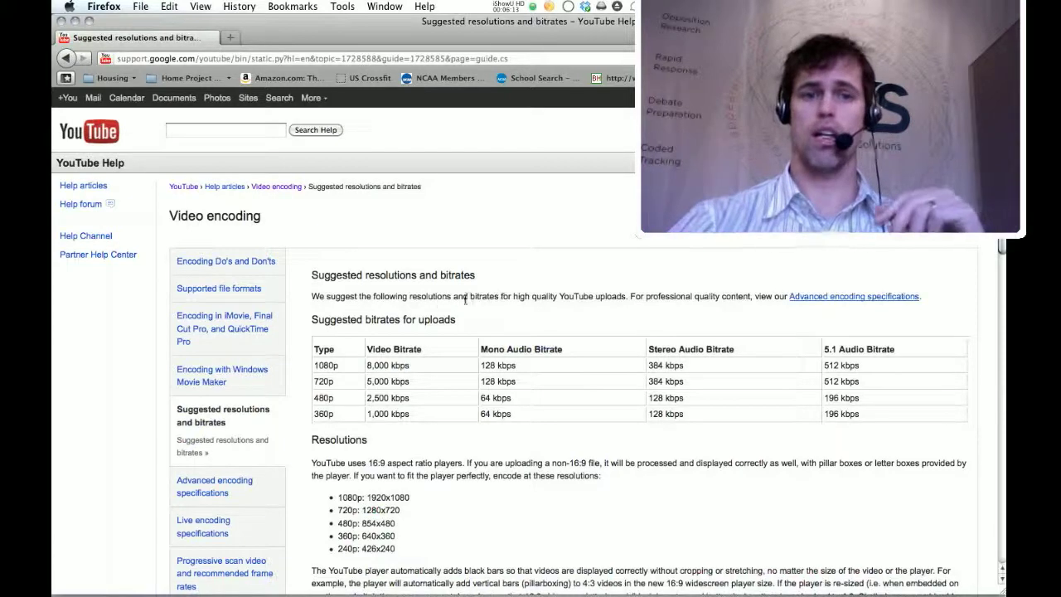
# Highlight the suggested video bitrates for 1080p and 720p uploads in the table and clear the selection
pyautogui.moveTo(366, 364); pyautogui.dragTo(407, 372)
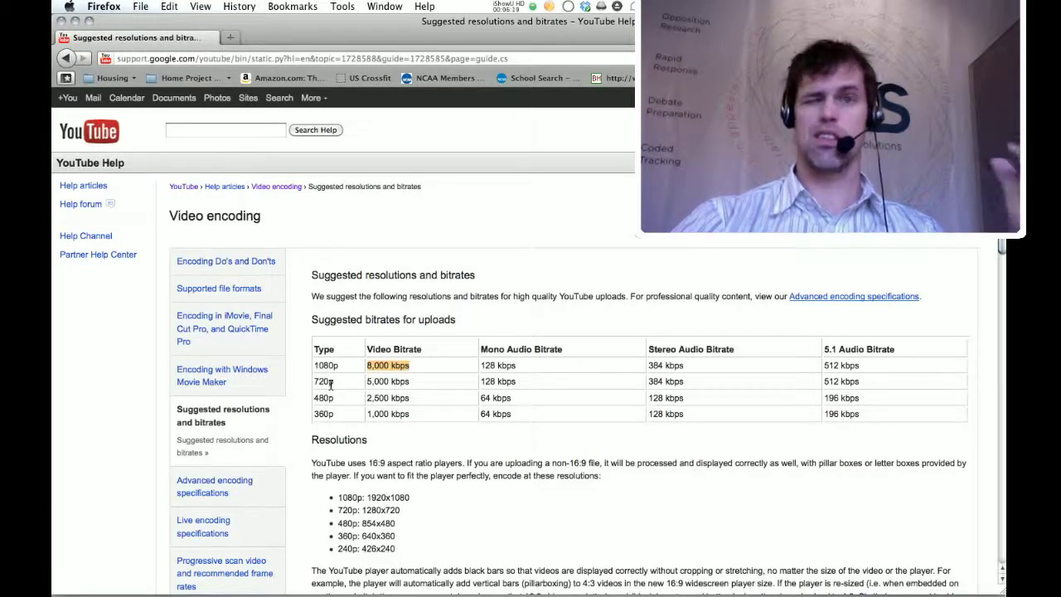
pyautogui.moveTo(368, 382); pyautogui.dragTo(418, 384)
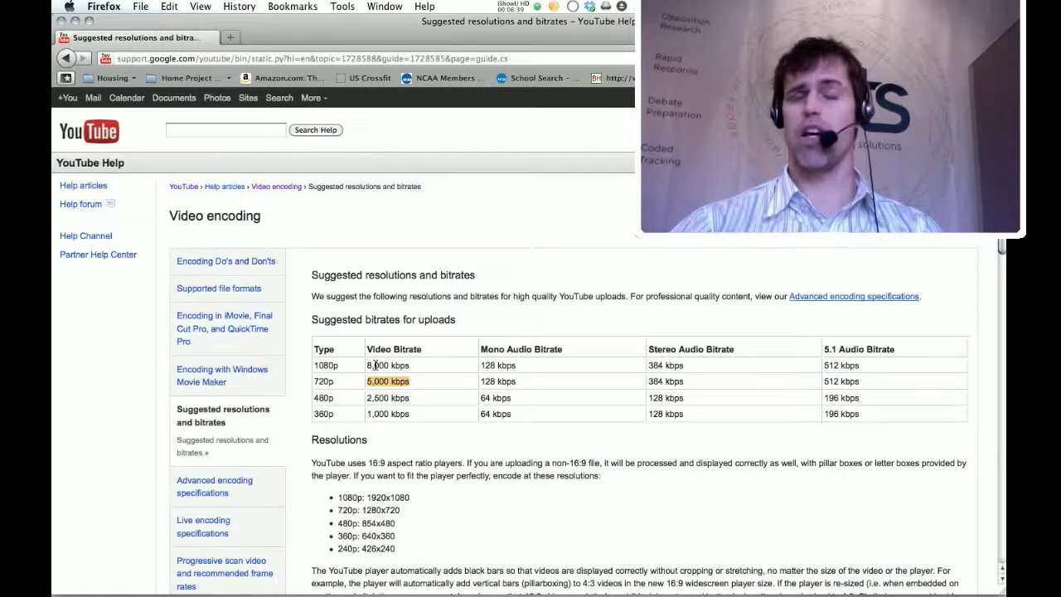
pyautogui.moveTo(366, 365); pyautogui.dragTo(421, 373)
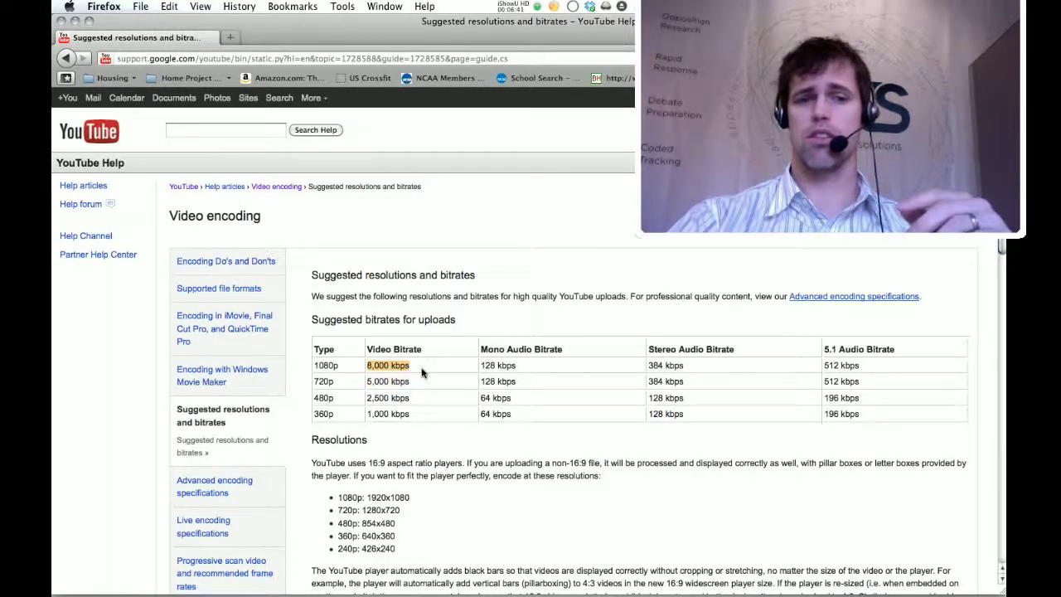
pyautogui.click(428, 286)
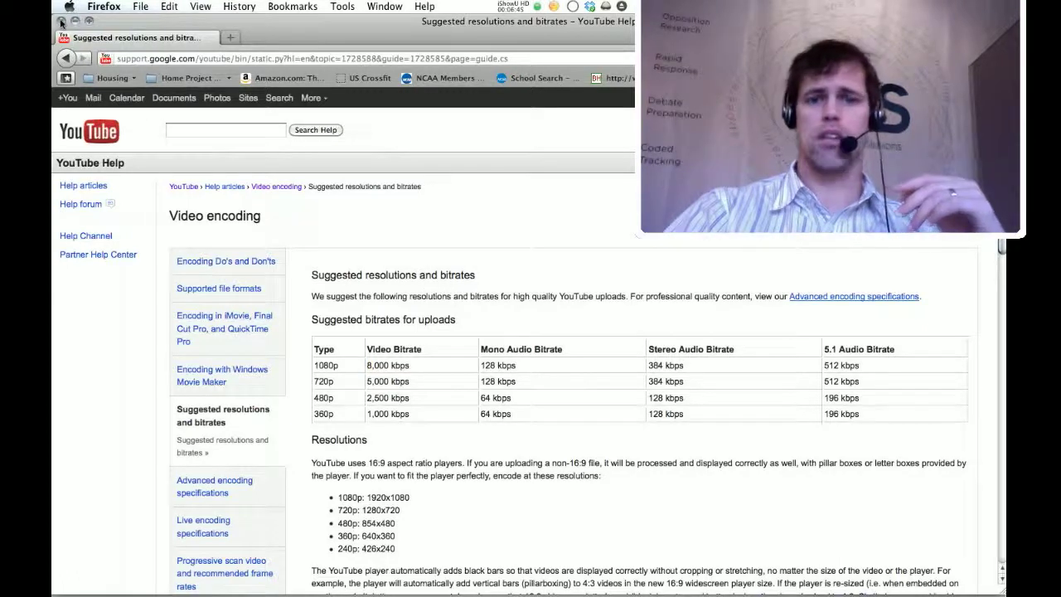
# Look through the DTS Gamebreaker channel feed for uploaded videos and return to the YouTube home page
pyautogui.click(110, 135)
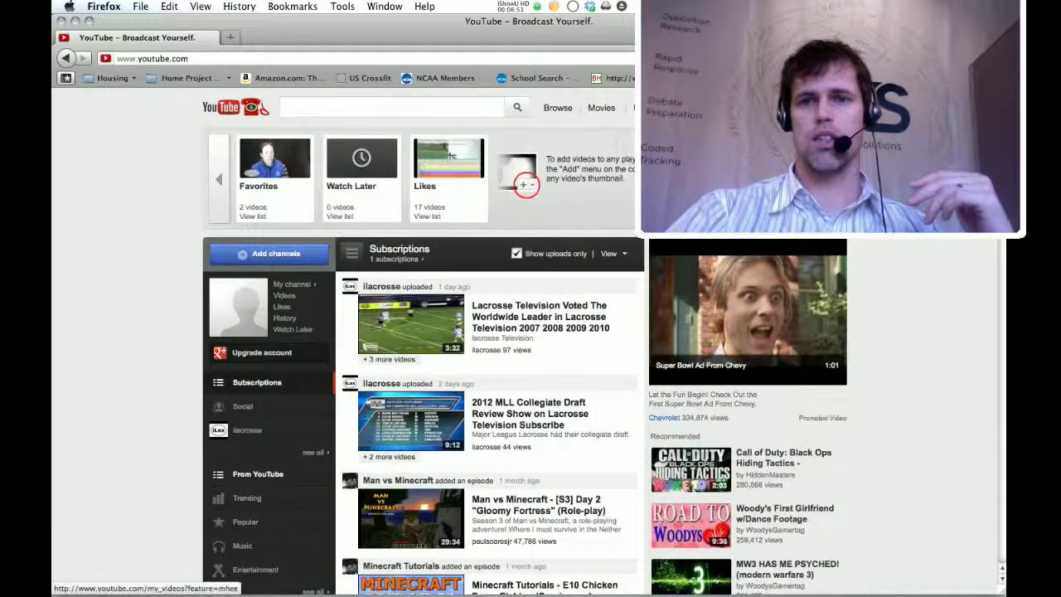
pyautogui.click(698, 153)
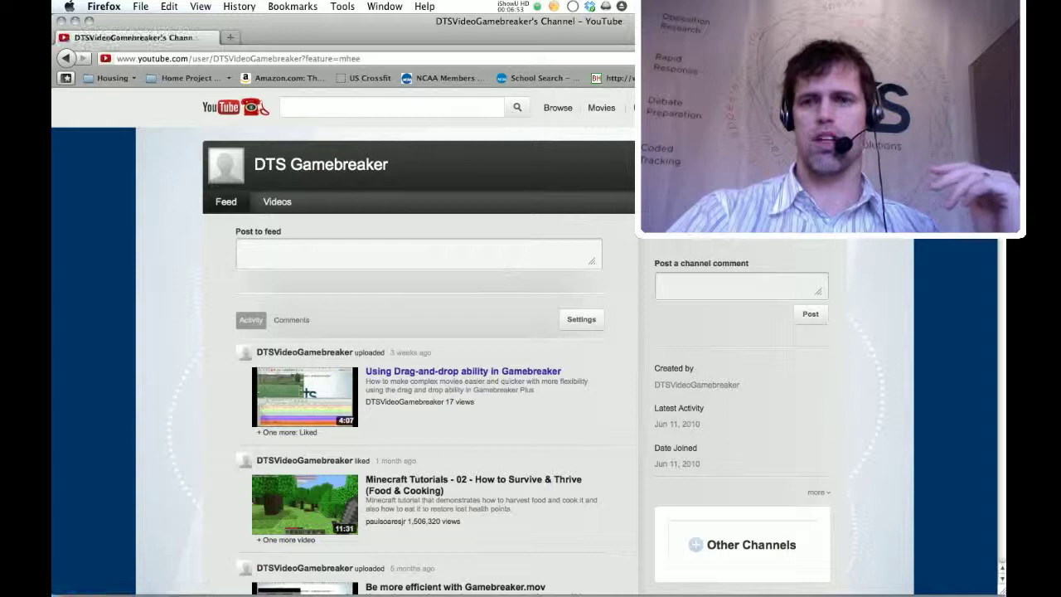
pyautogui.scroll(-10, 531, 340)
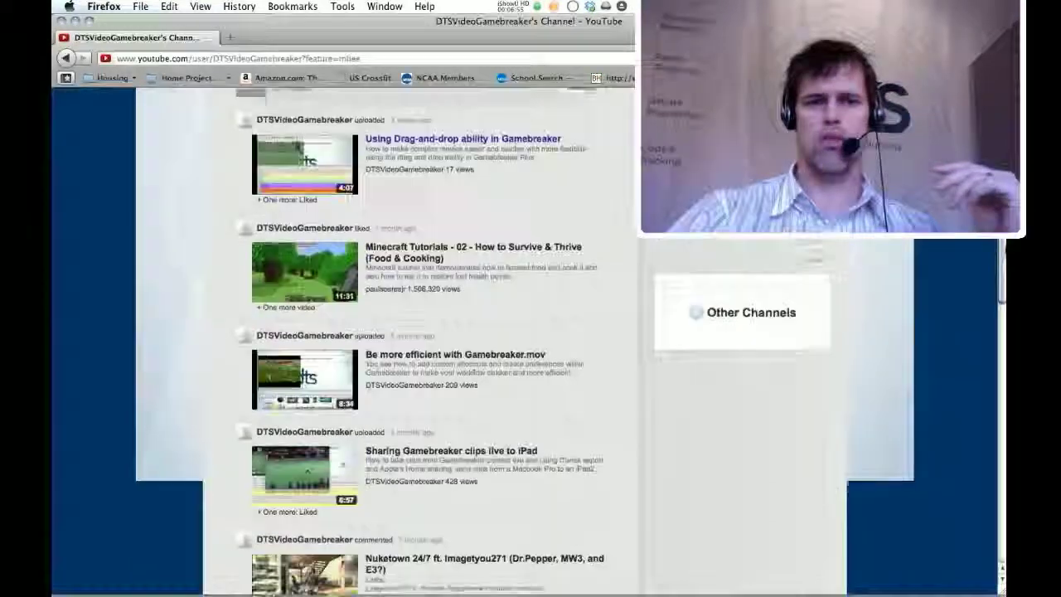
pyautogui.scroll(10, 221, 166)
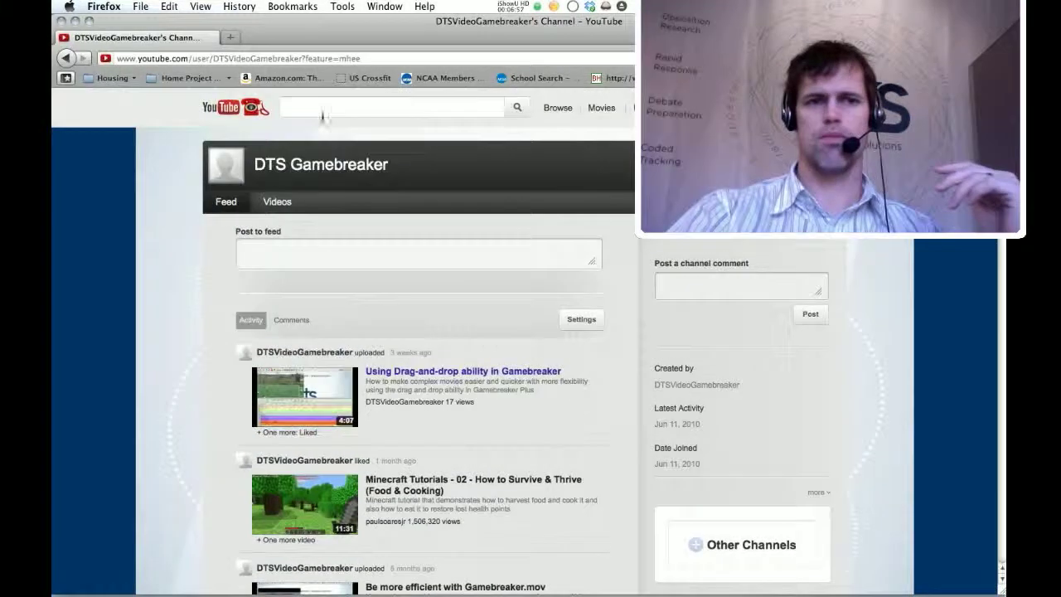
pyautogui.click(220, 115)
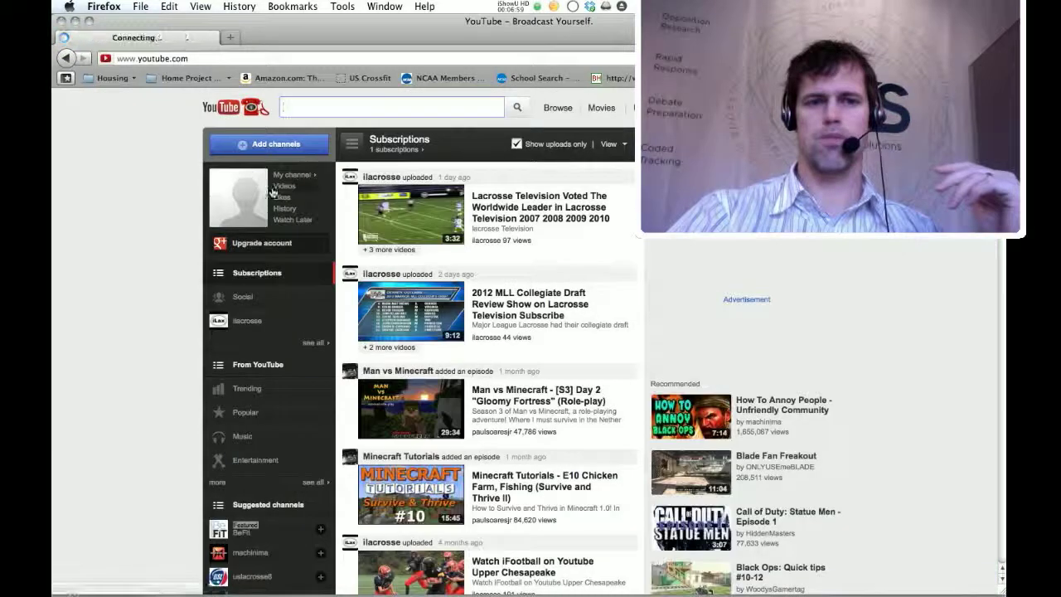